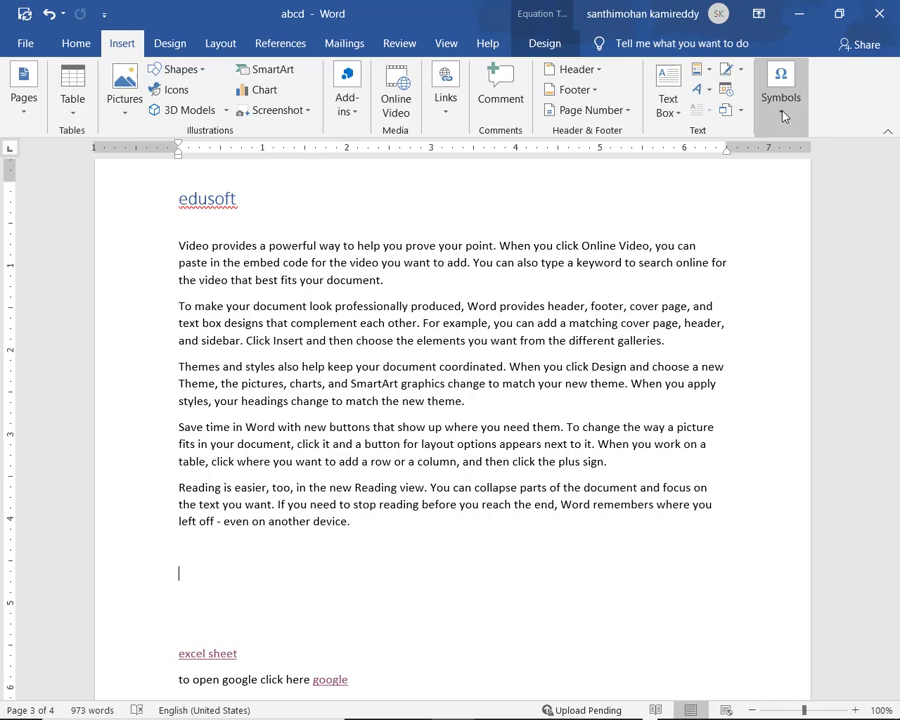
# - Open the full symbol list and set the font to Source Sans Pro Black and the subset to Latin Extended-B
pyautogui.click(783, 115)
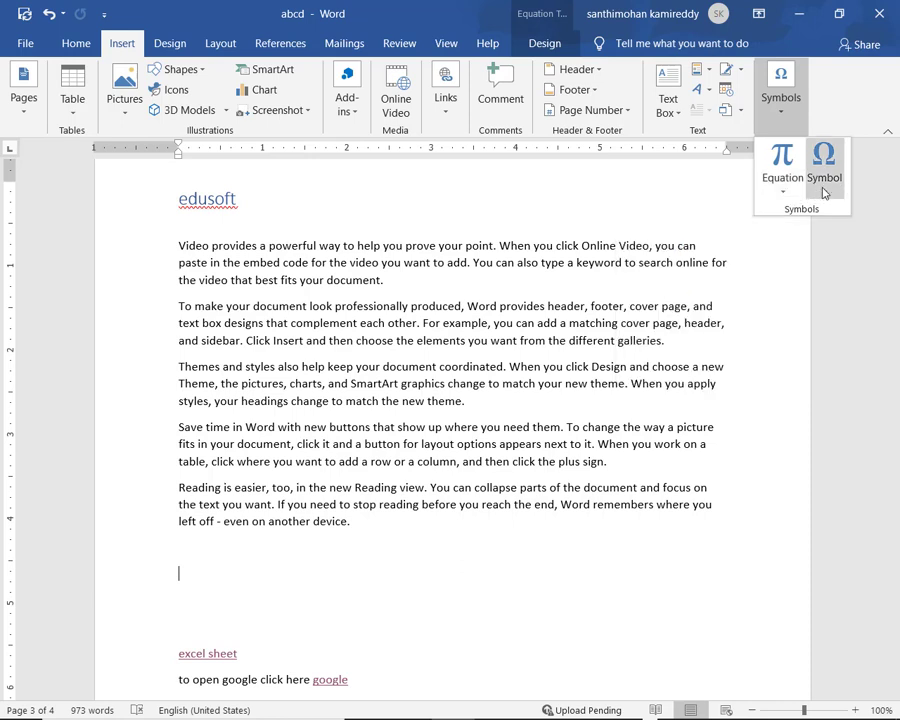
pyautogui.click(824, 190)
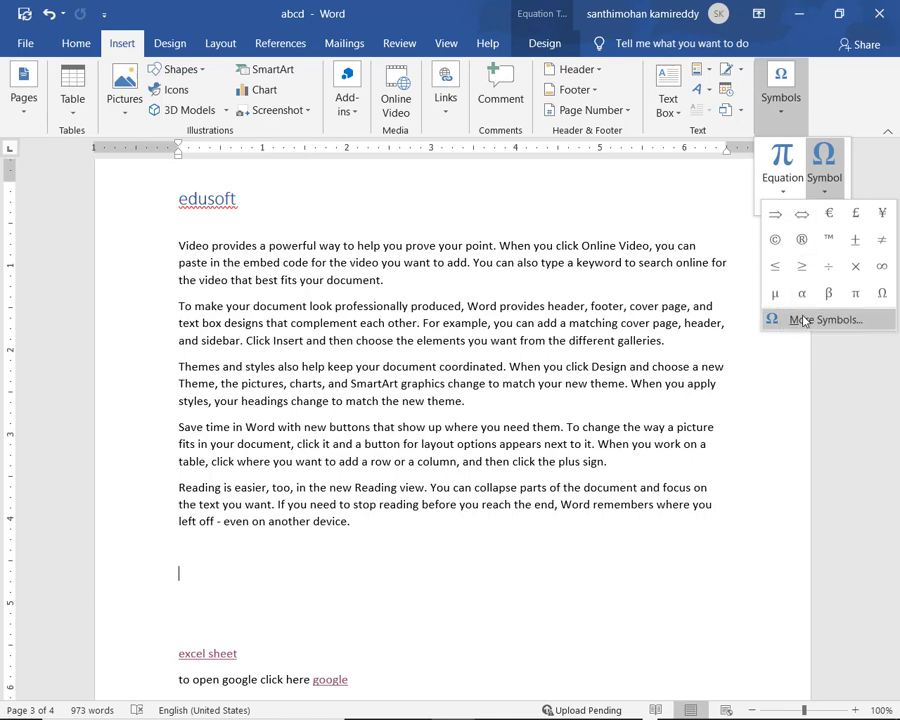
pyautogui.click(803, 320)
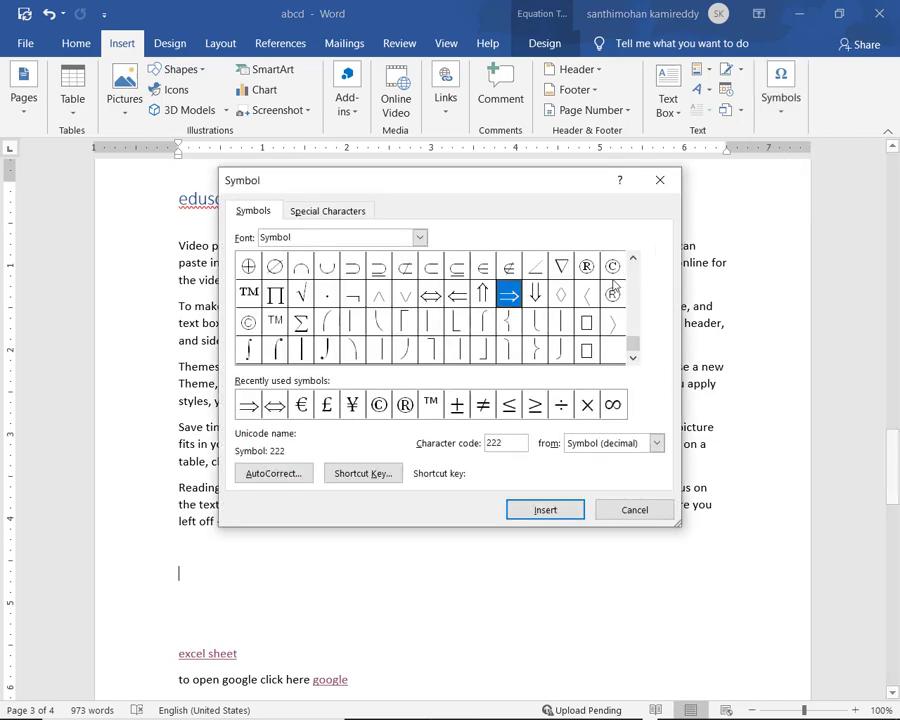
pyautogui.click(421, 241)
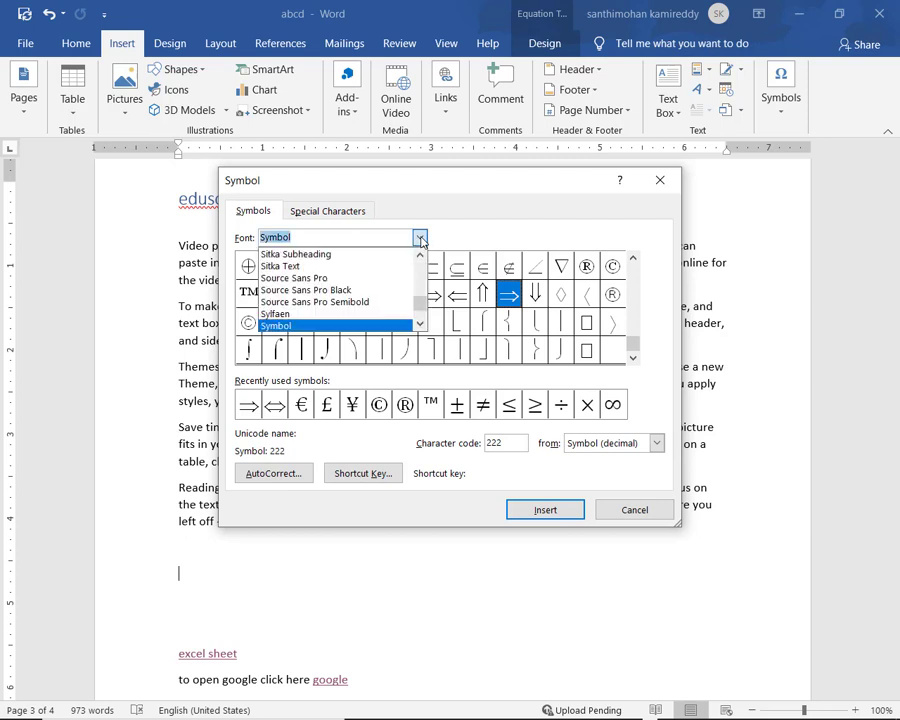
pyautogui.click(340, 315)
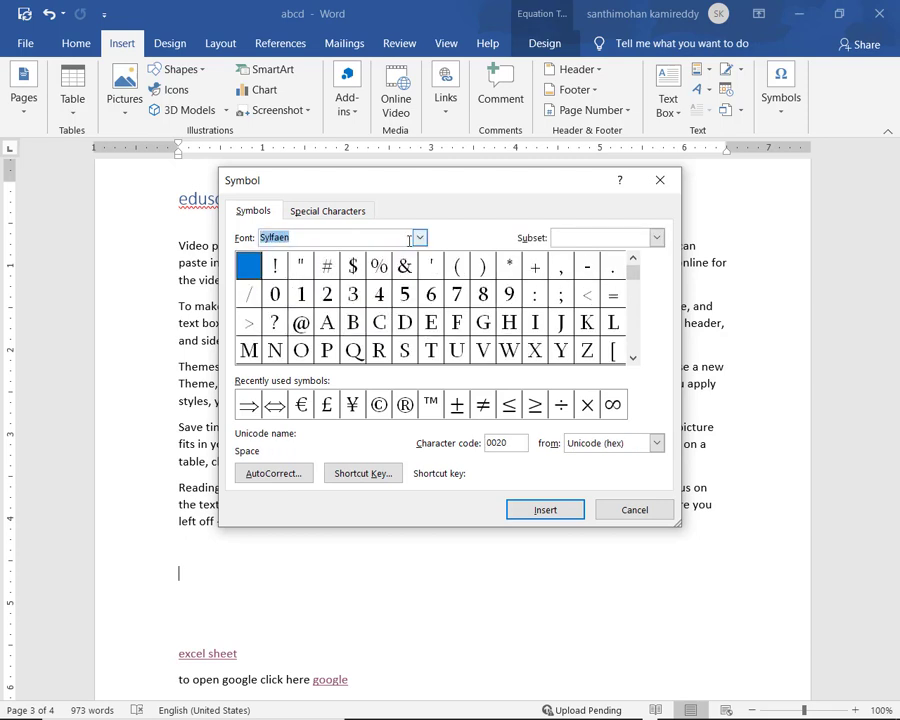
pyautogui.click(421, 238)
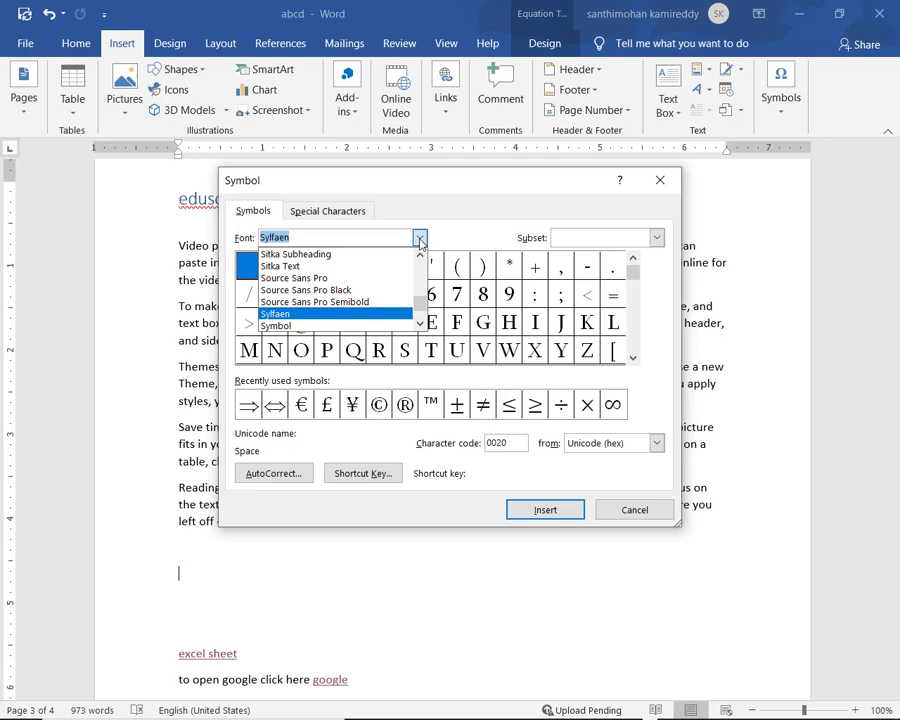
pyautogui.click(366, 292)
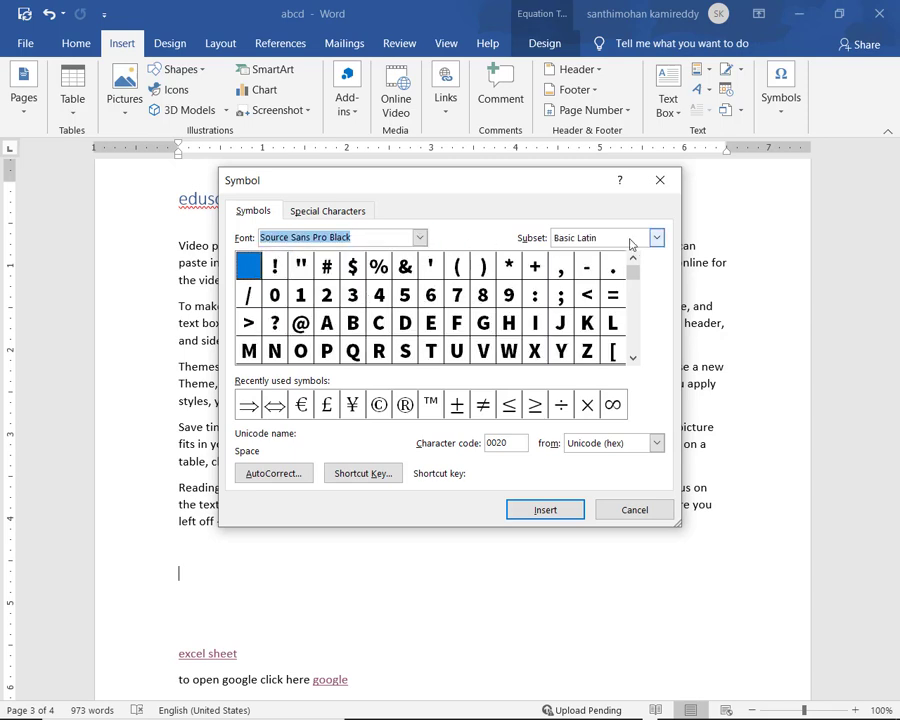
pyautogui.click(662, 240)
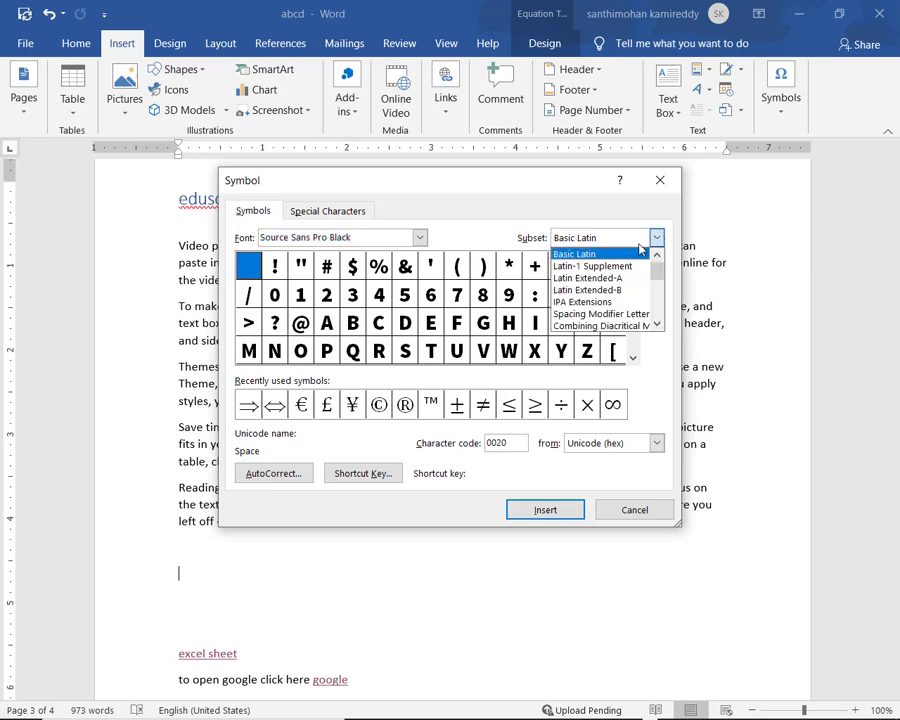
pyautogui.click(607, 292)
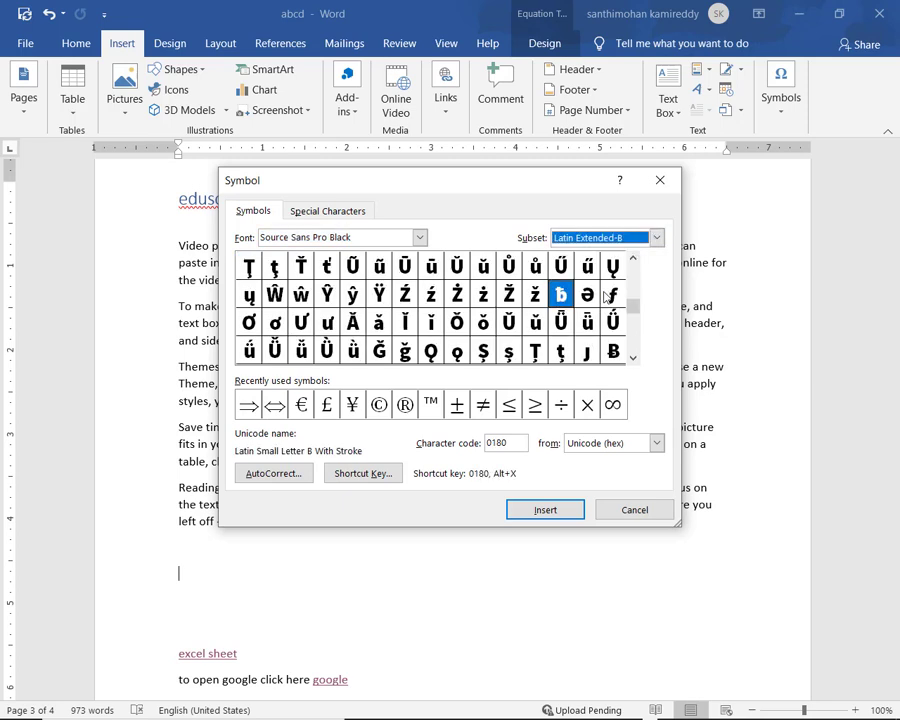
# - Insert the Latin Capital Letter U With Caron (Ǔ) below the last paragraph and close the Symbol dialog
pyautogui.click(433, 326)
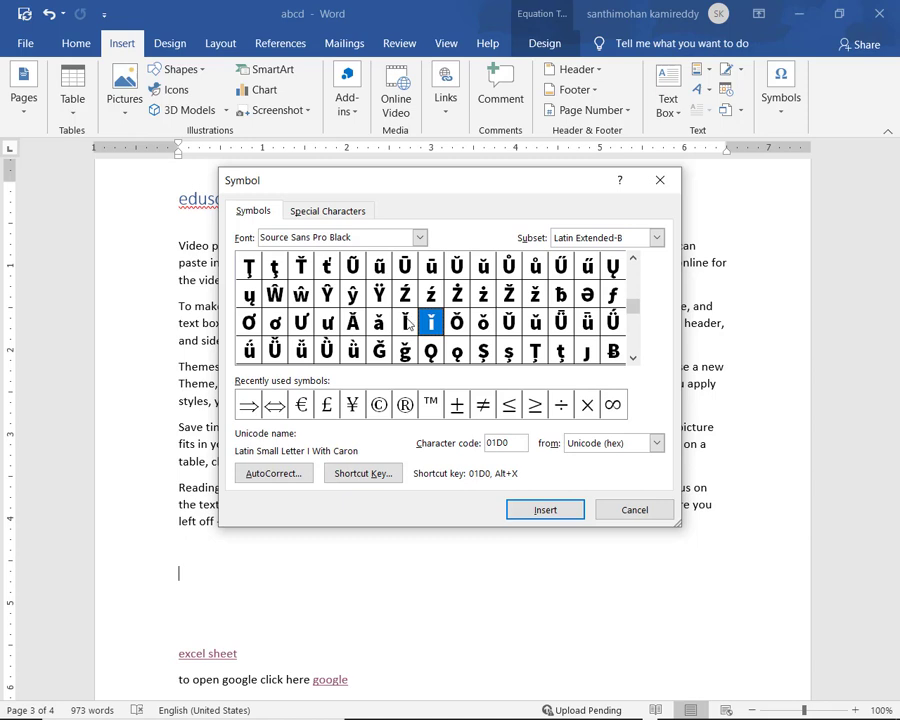
pyautogui.click(401, 324)
pyautogui.click(379, 294)
pyautogui.click(356, 268)
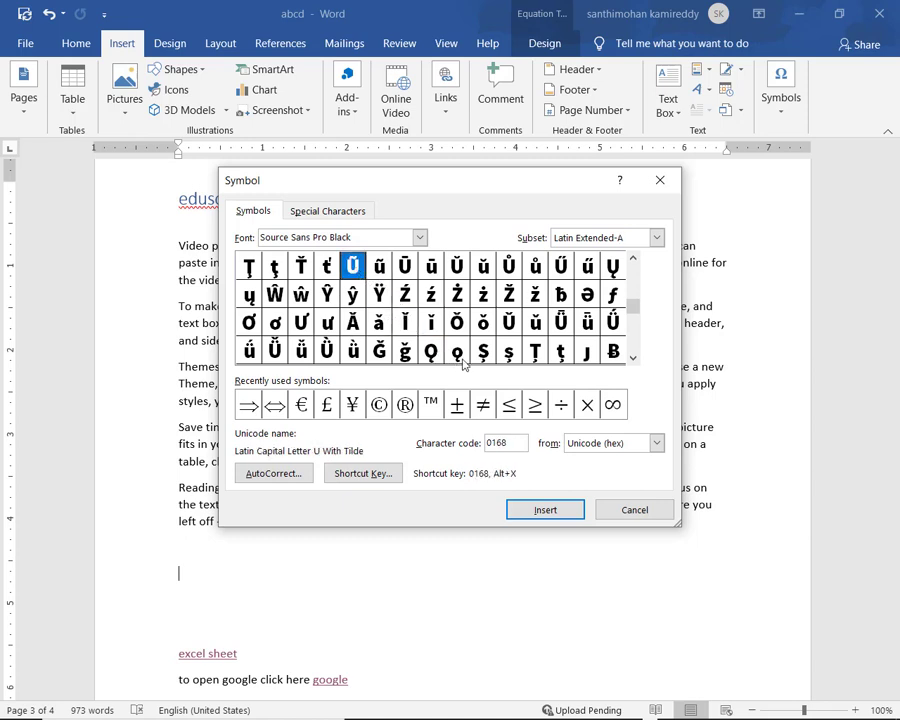
pyautogui.click(509, 323)
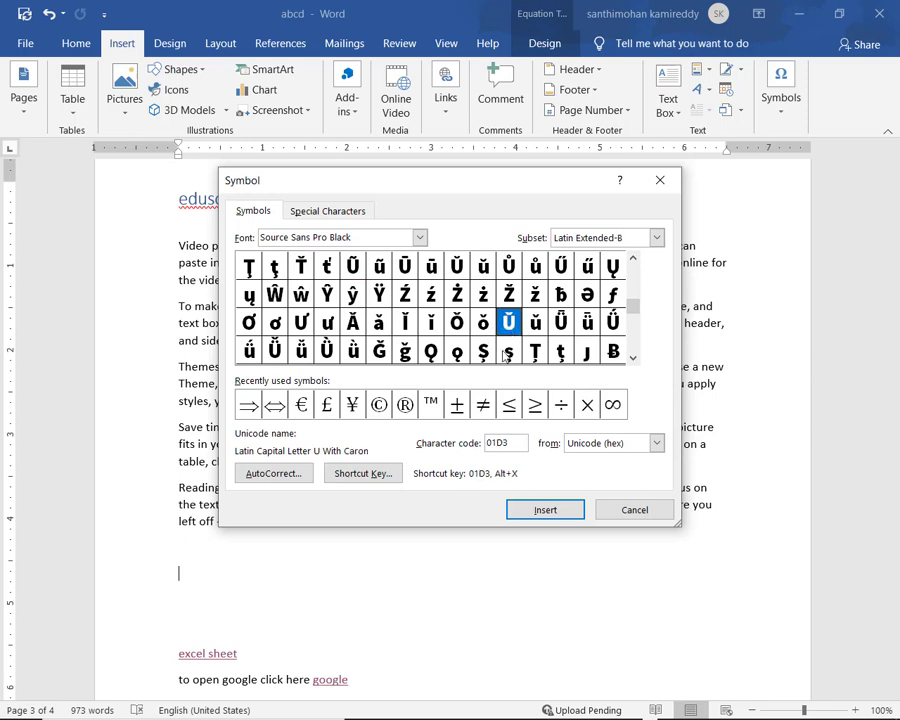
pyautogui.click(542, 511)
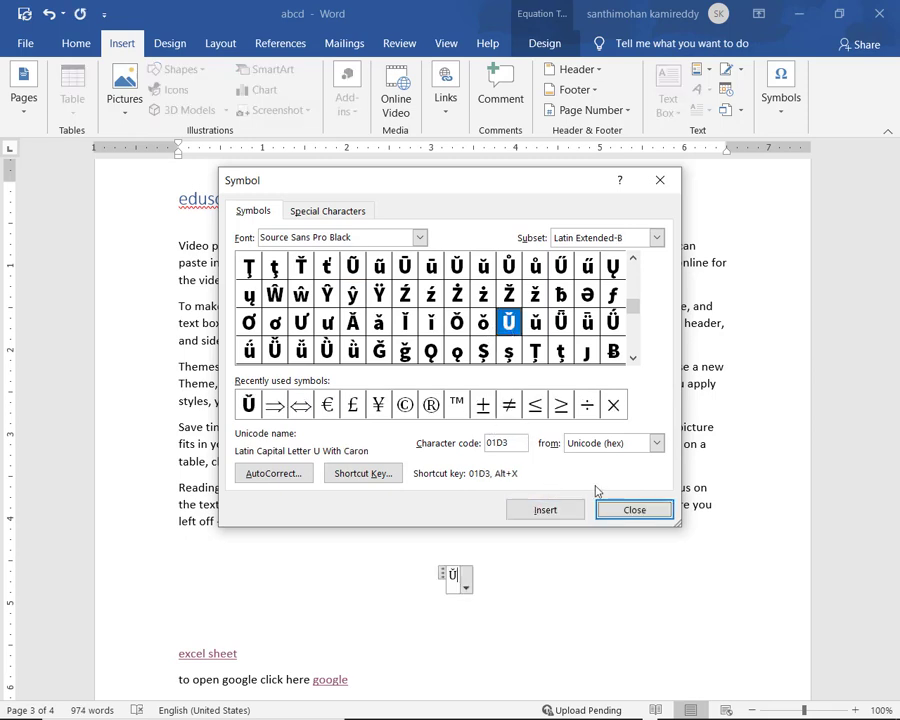
pyautogui.click(634, 510)
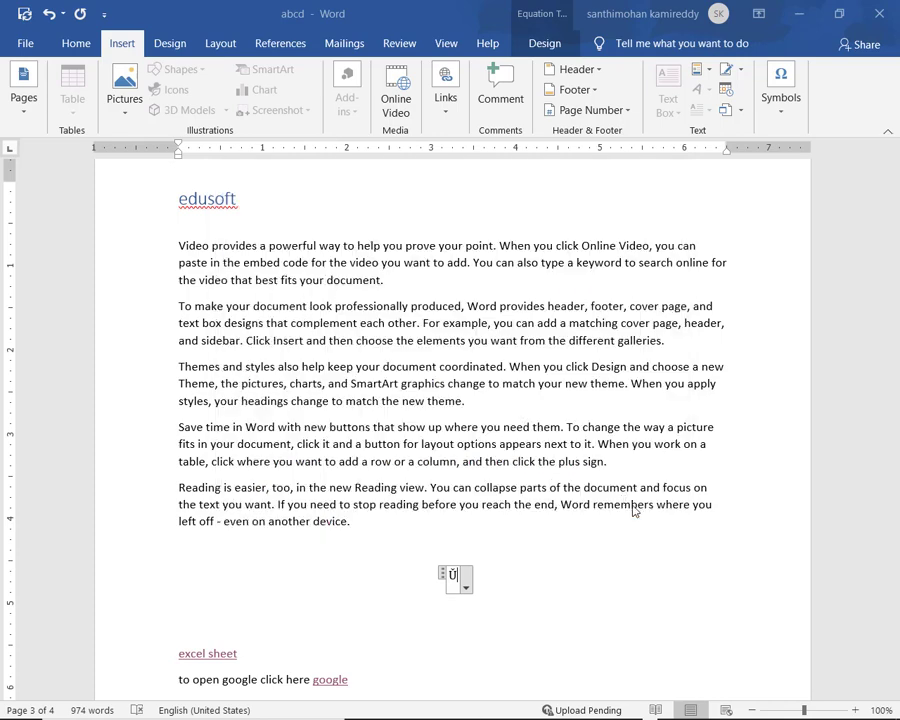
# - Delete the inserted Ǔ character below the last paragraph
pyautogui.click(547, 578)
pyautogui.press('BackSpace')
pyautogui.press('BackSpace')
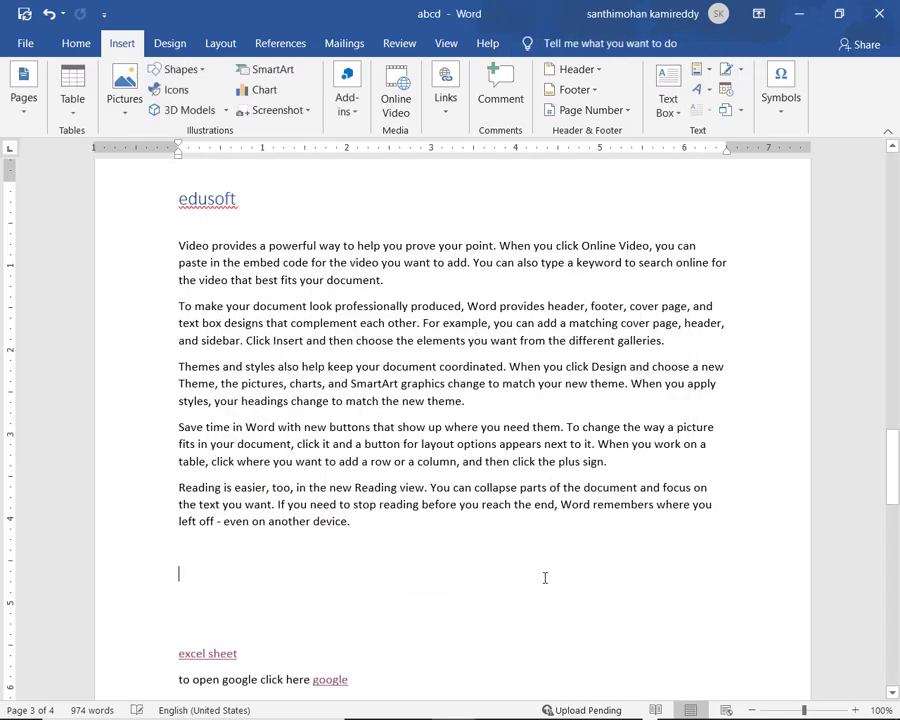
# - Insert the recently used symbols €, £ and π side by side on the blank line below the last paragraph
pyautogui.click(783, 112)
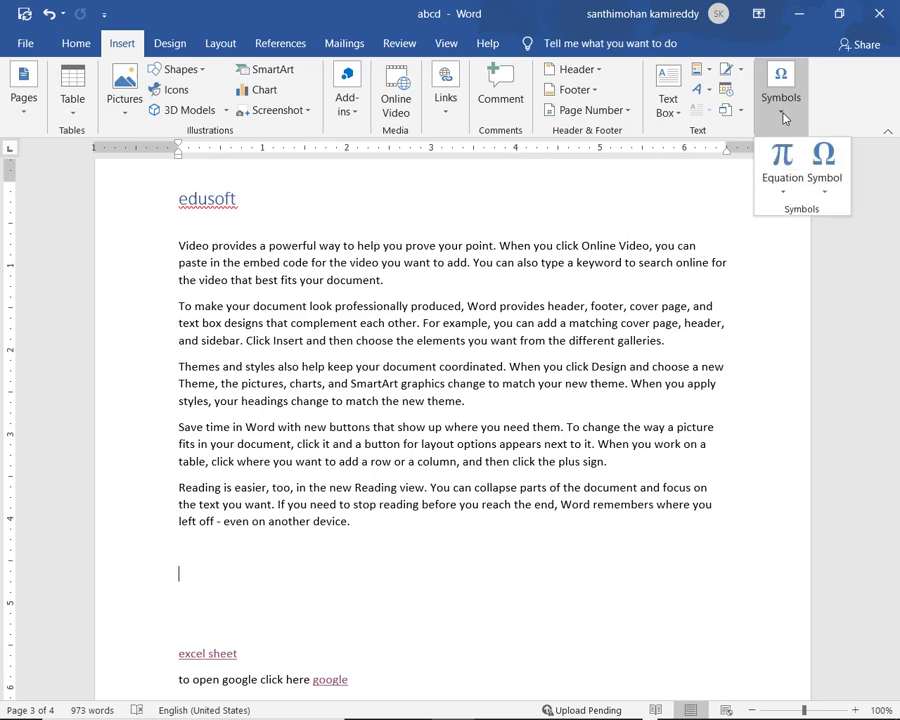
pyautogui.click(821, 180)
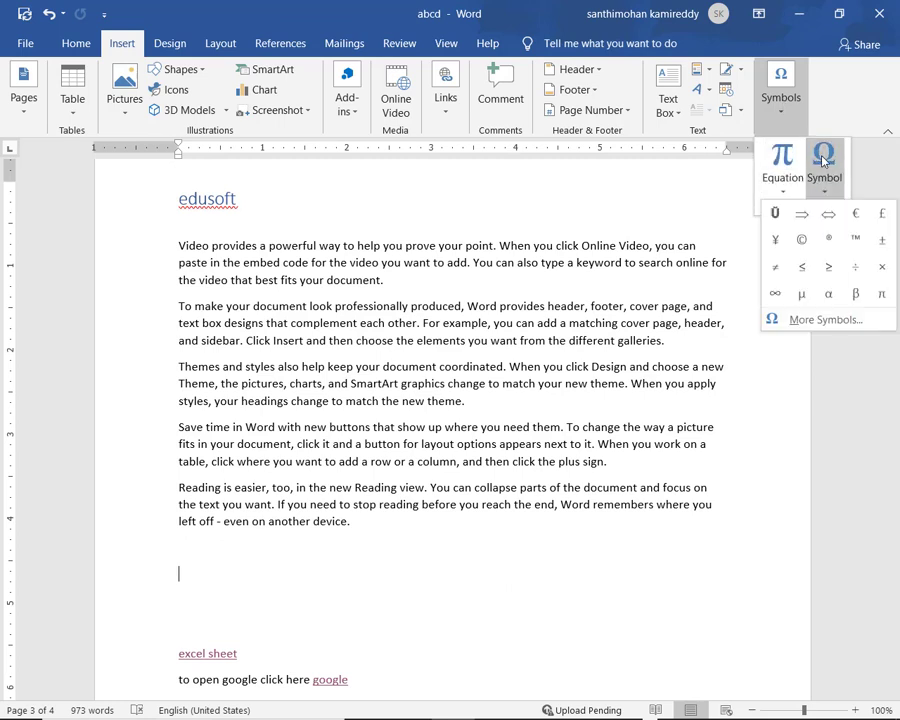
pyautogui.click(854, 216)
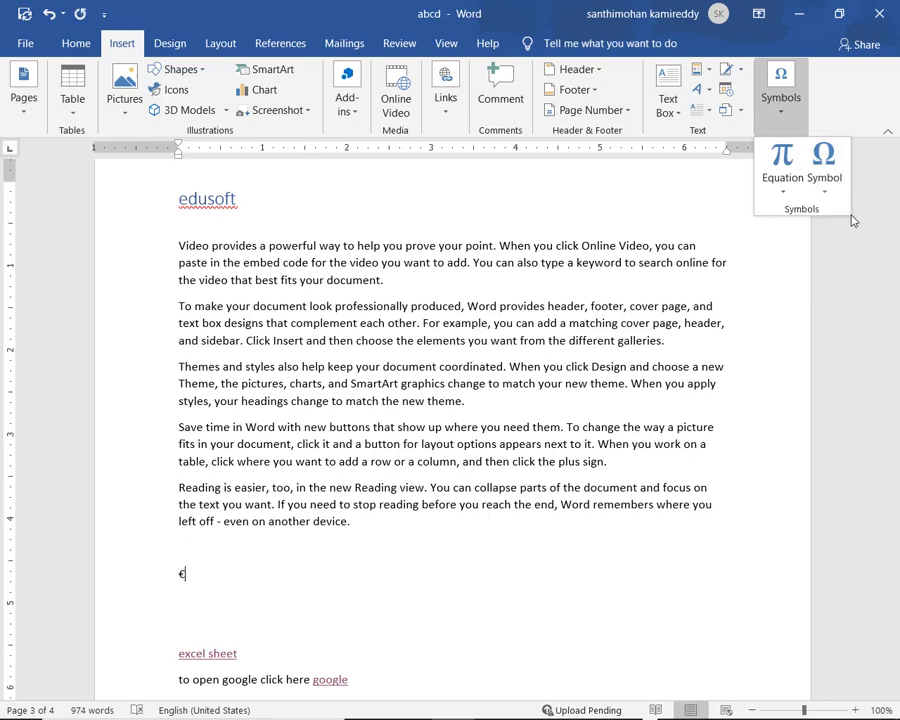
pyautogui.click(828, 196)
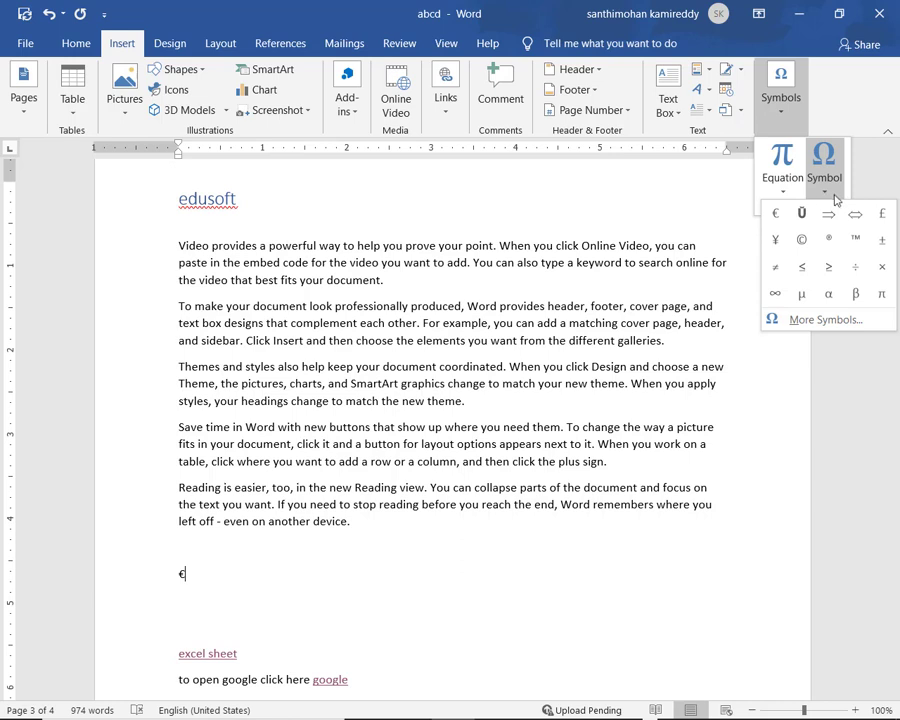
pyautogui.click(879, 216)
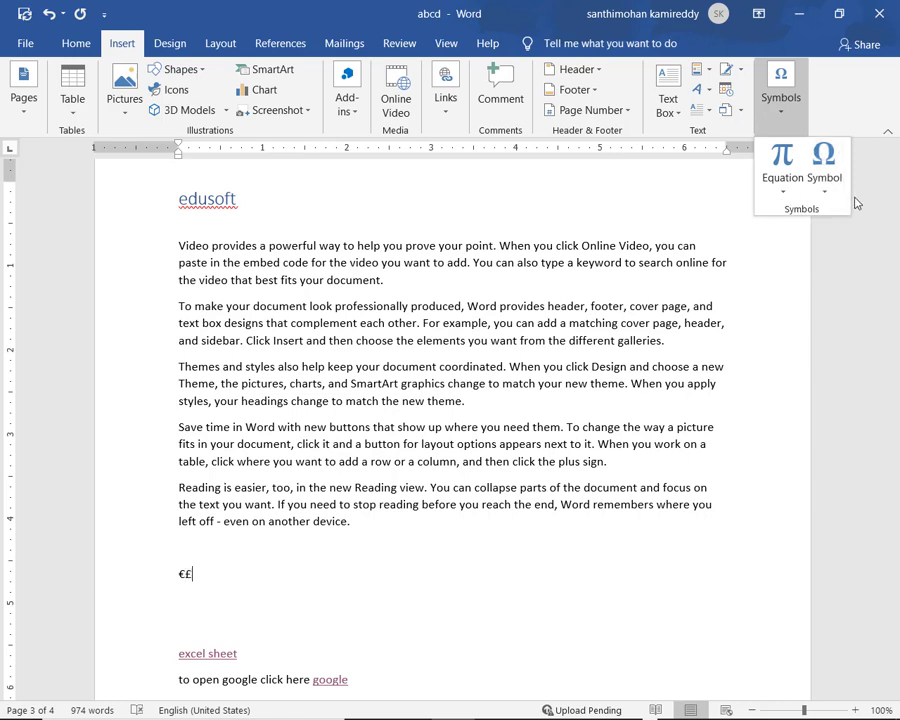
pyautogui.click(836, 196)
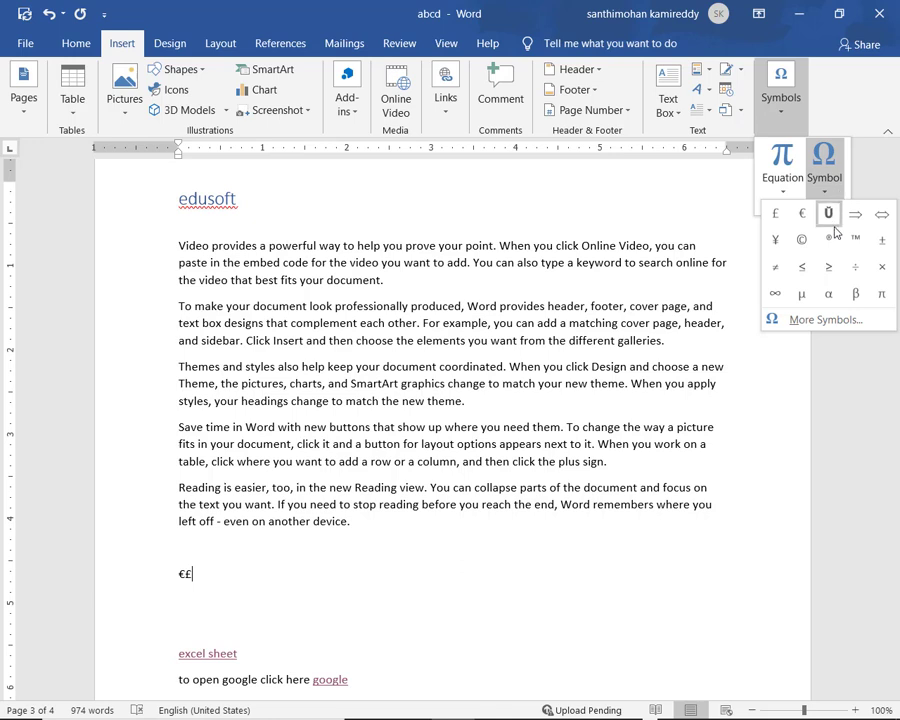
pyautogui.click(880, 293)
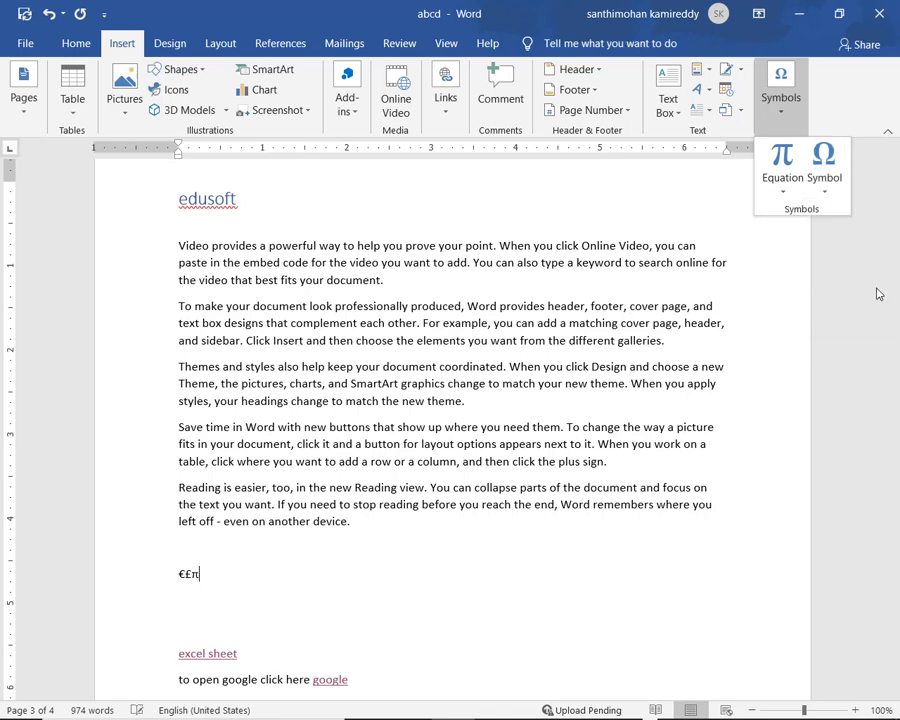
pyautogui.click(826, 192)
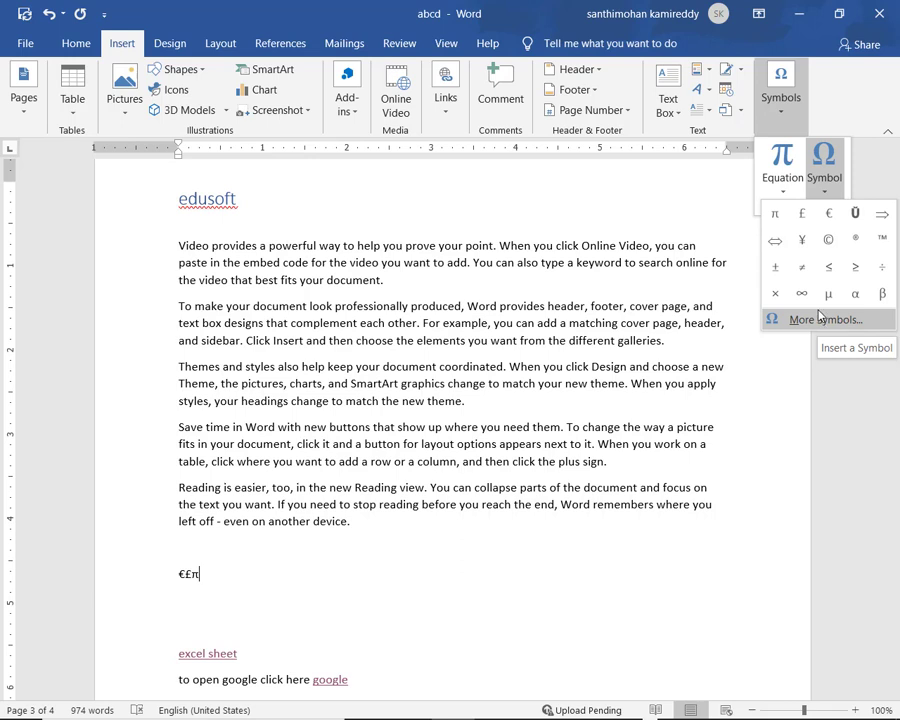
pyautogui.click(301, 576)
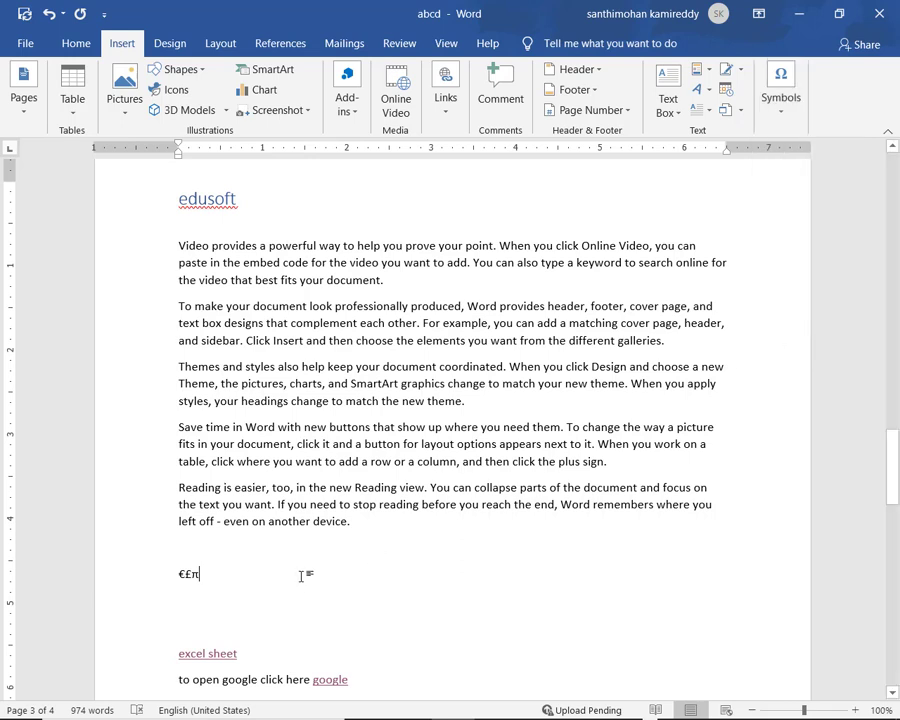
# - Insert the built-in Area of Circle equation on a new line under the €£π symbols and start a new line below it
pyautogui.press('Return')
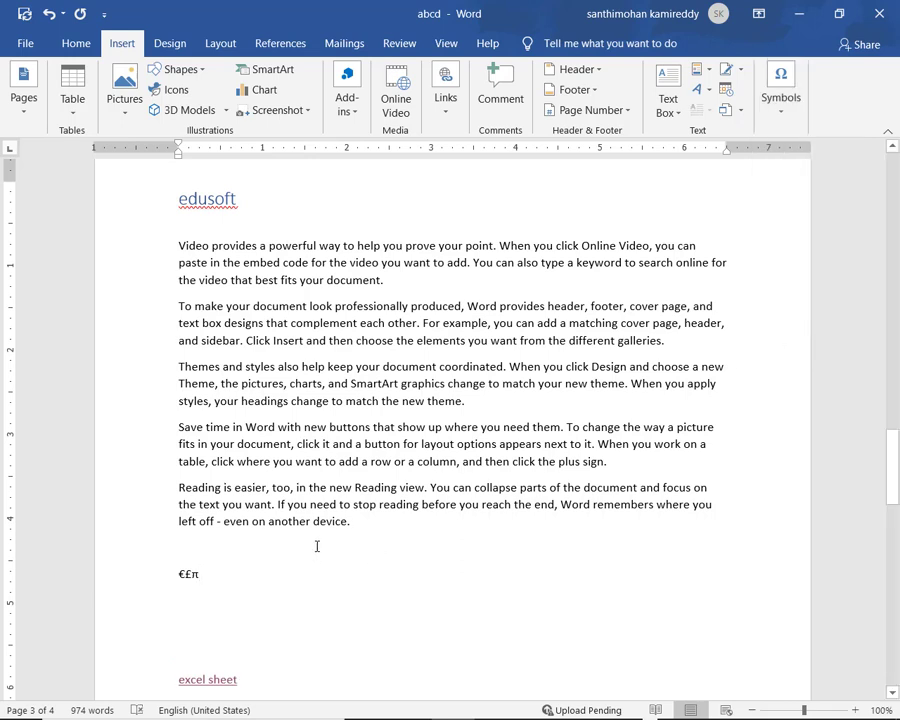
pyautogui.click(783, 115)
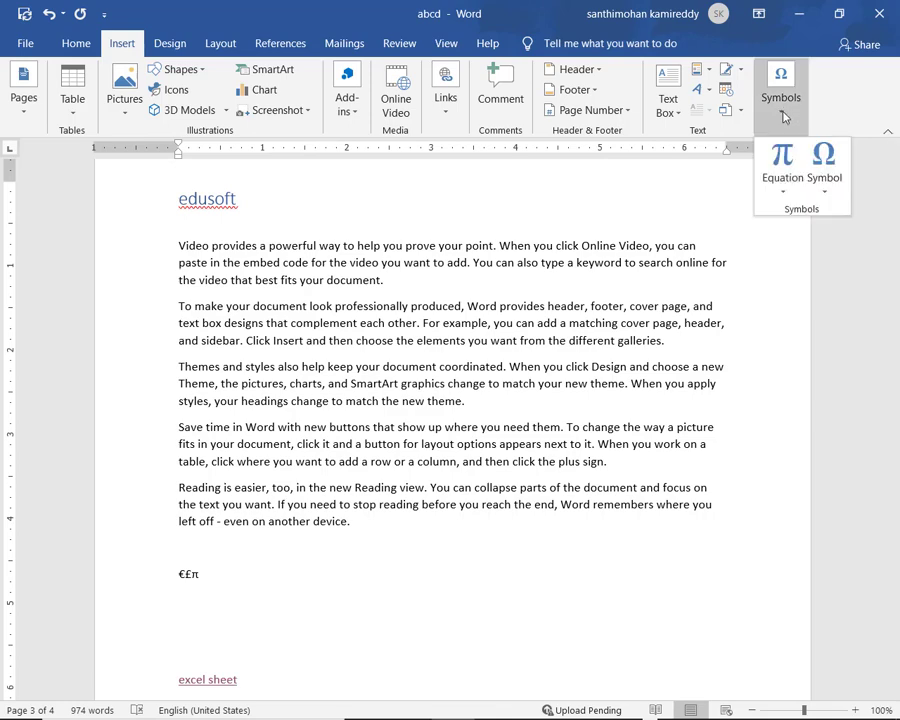
pyautogui.click(785, 194)
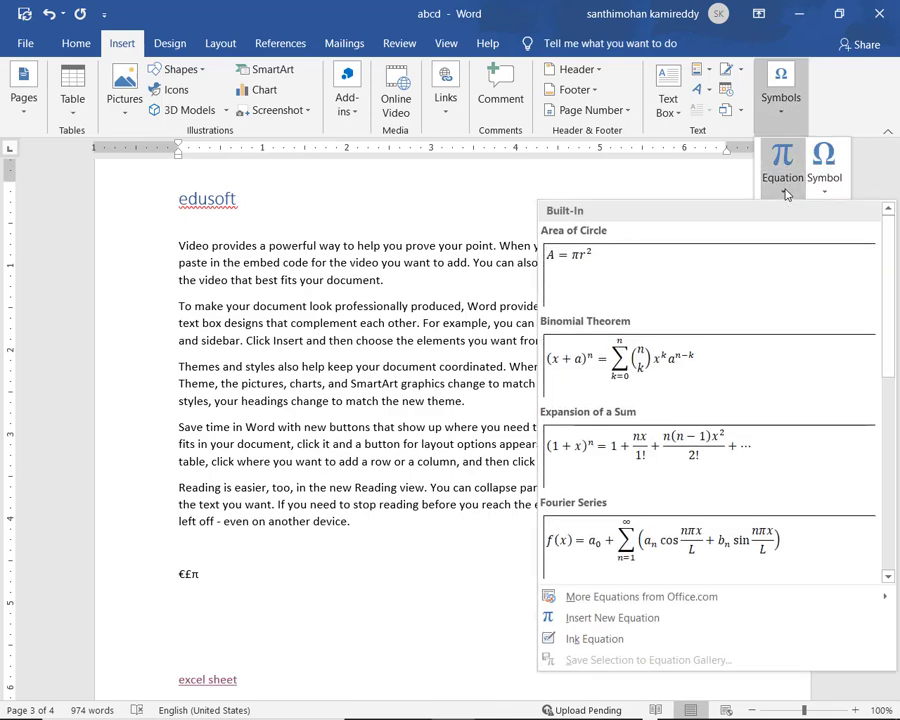
pyautogui.click(576, 268)
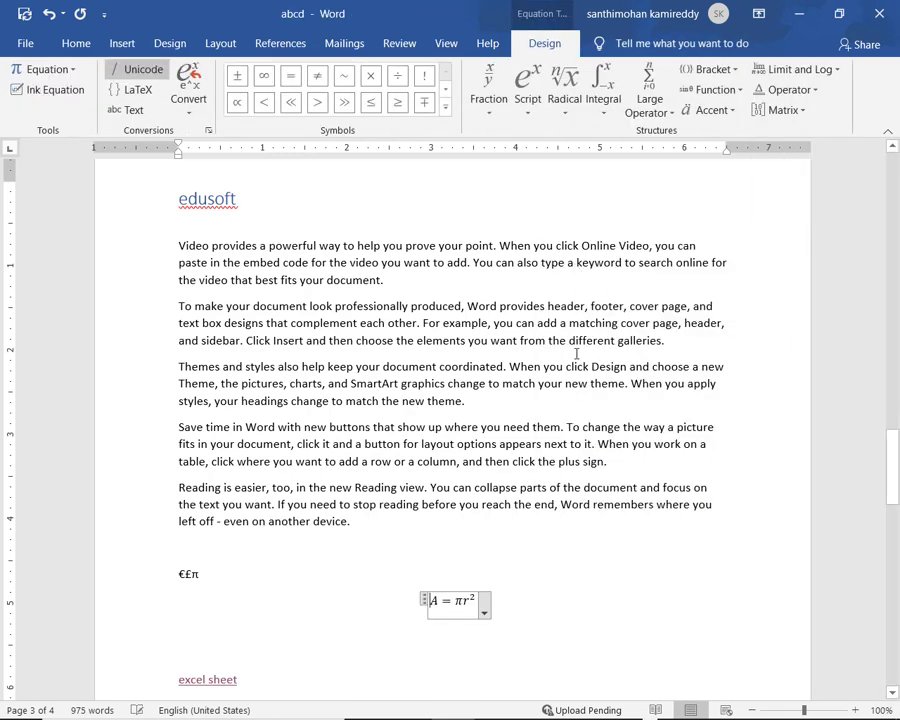
pyautogui.click(509, 600)
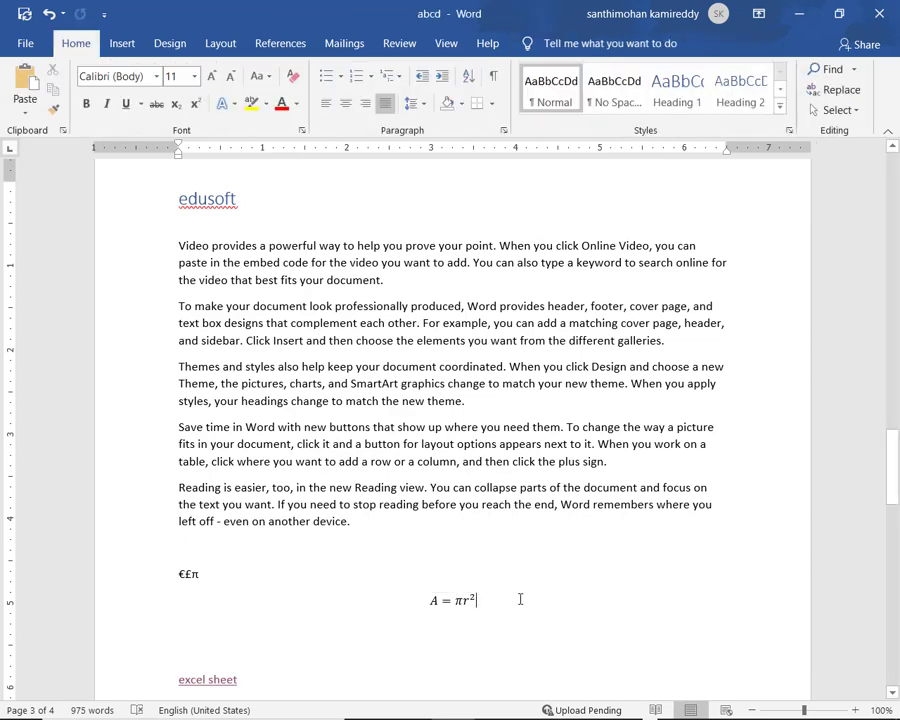
pyautogui.press('Return')
pyautogui.press('Return')
pyautogui.press('Return')
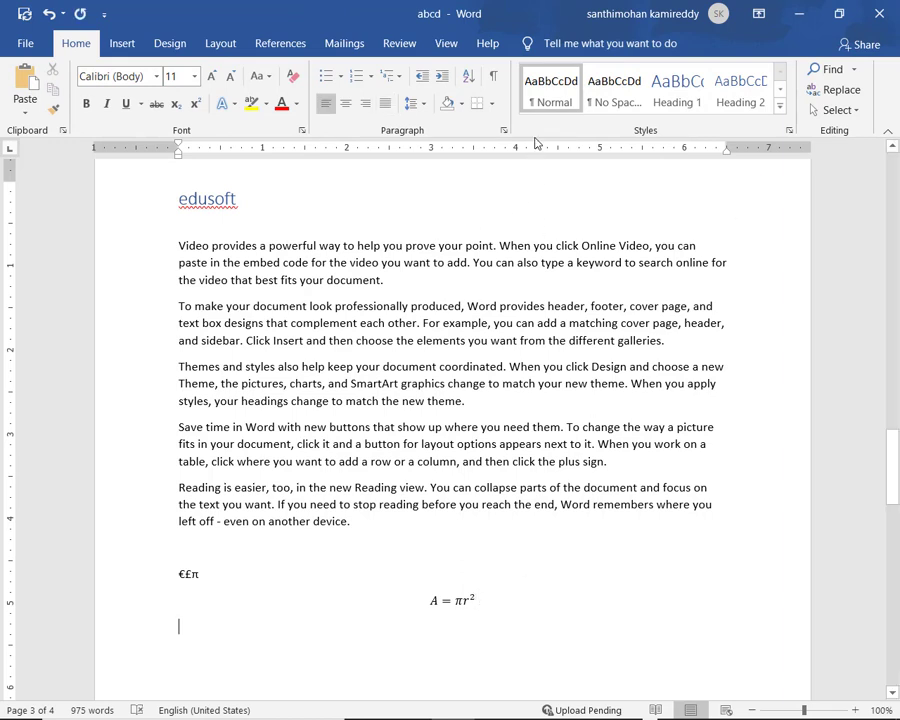
# - Insert the Fraction Multiplication equation from the Office.com equations on the blank line below the Area of Circle equation
pyautogui.click(122, 44)
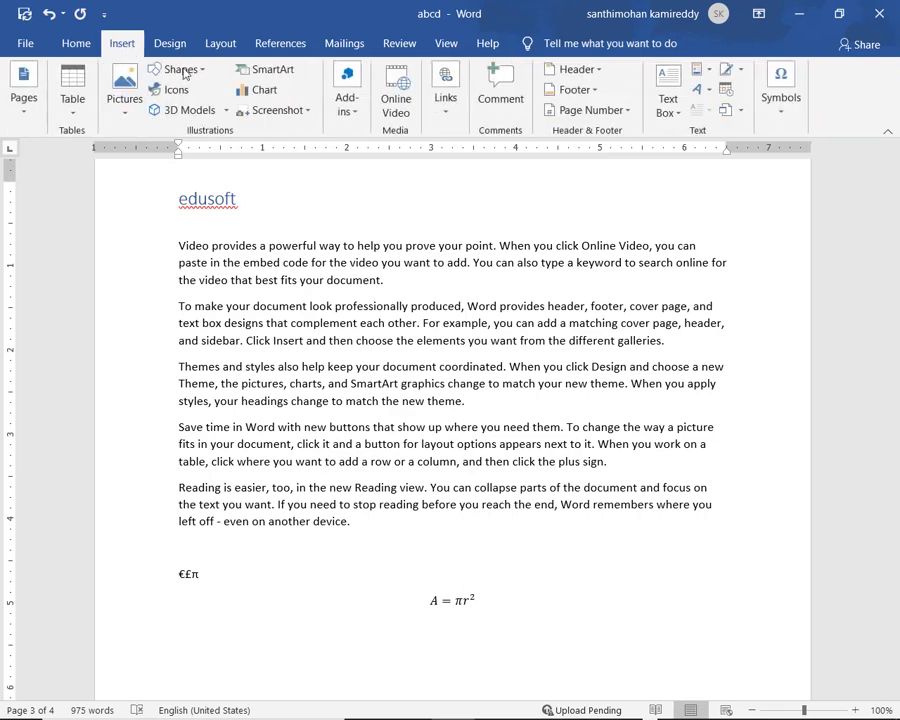
pyautogui.click(782, 114)
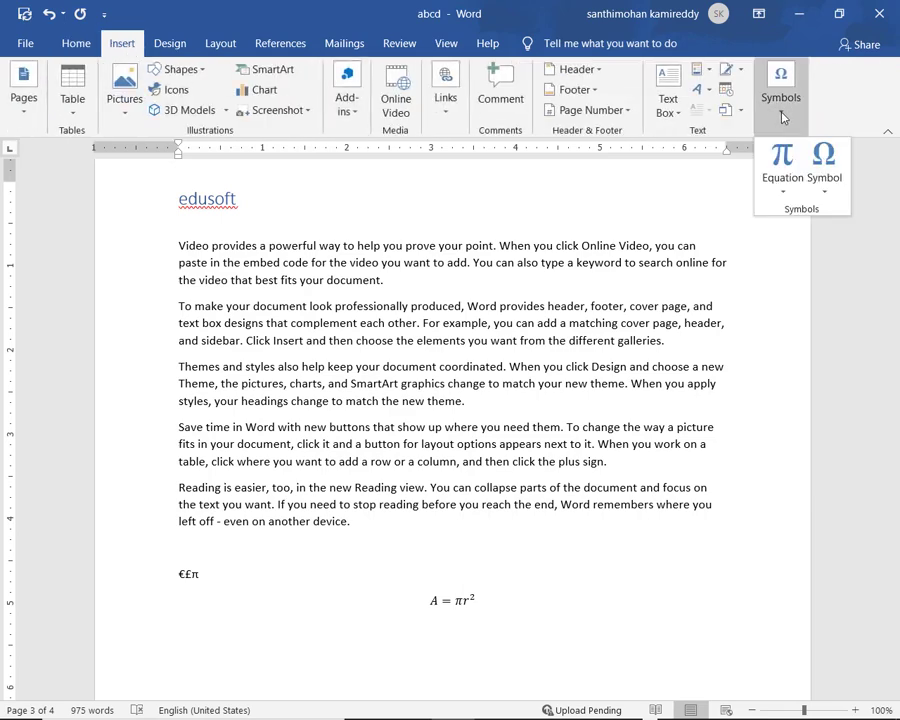
pyautogui.click(783, 190)
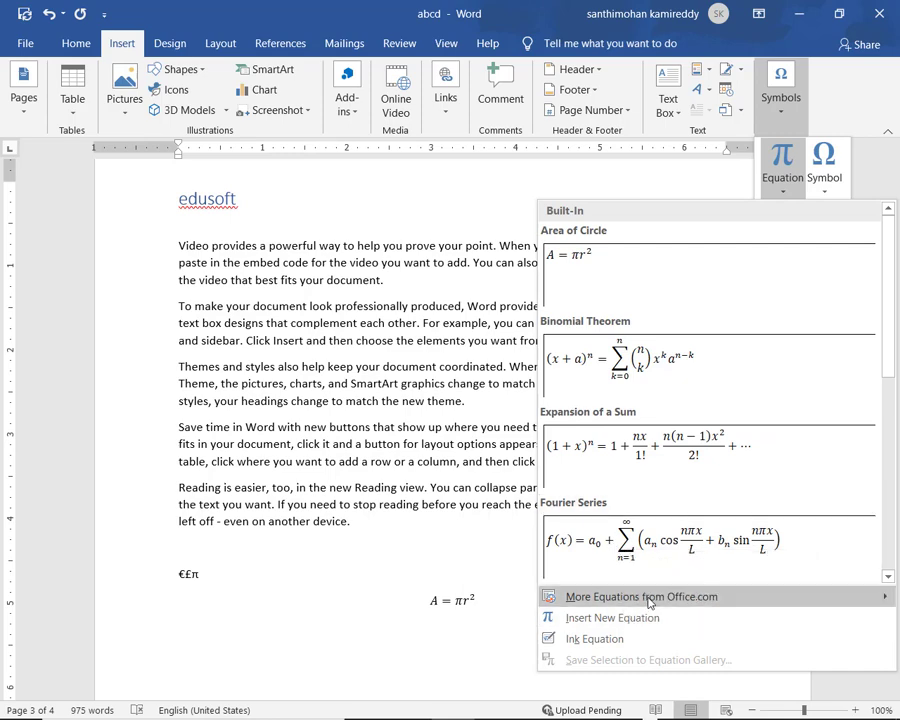
pyautogui.moveTo(650, 603)
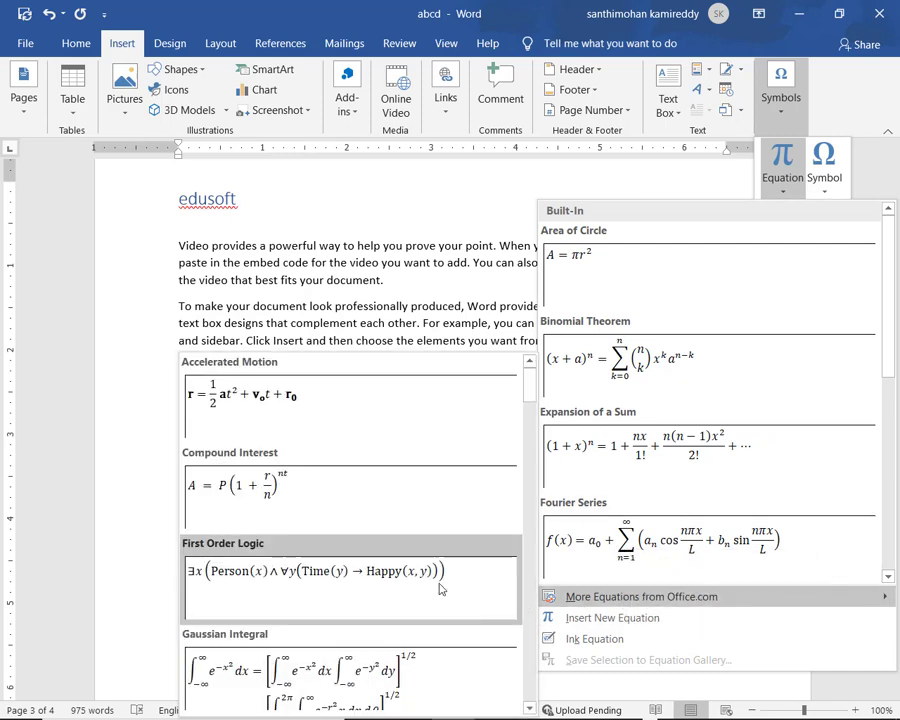
pyautogui.scroll(-3, 436, 550)
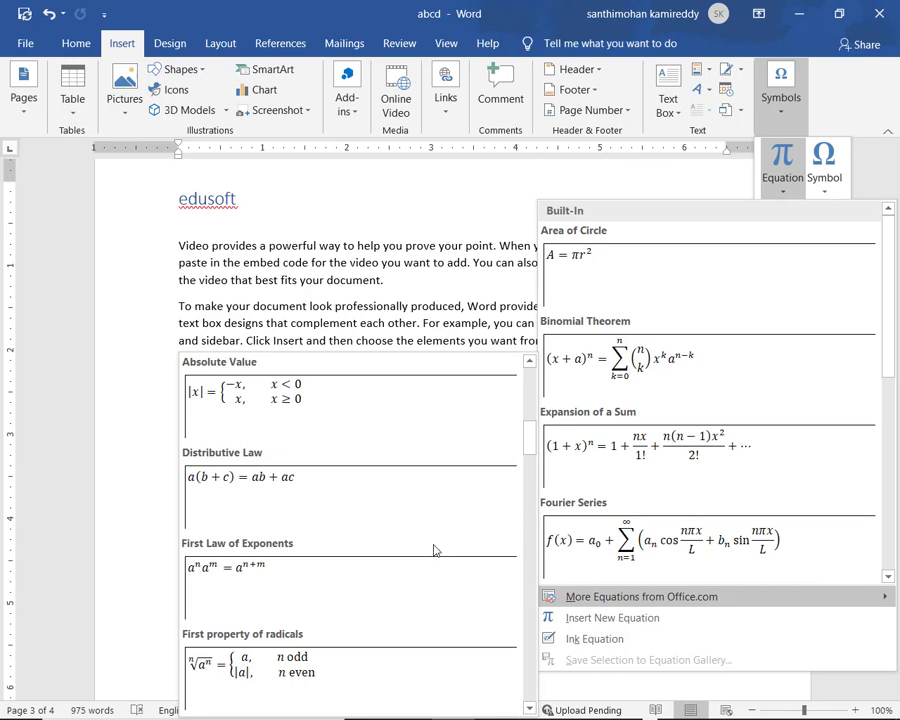
pyautogui.scroll(-3, 357, 533)
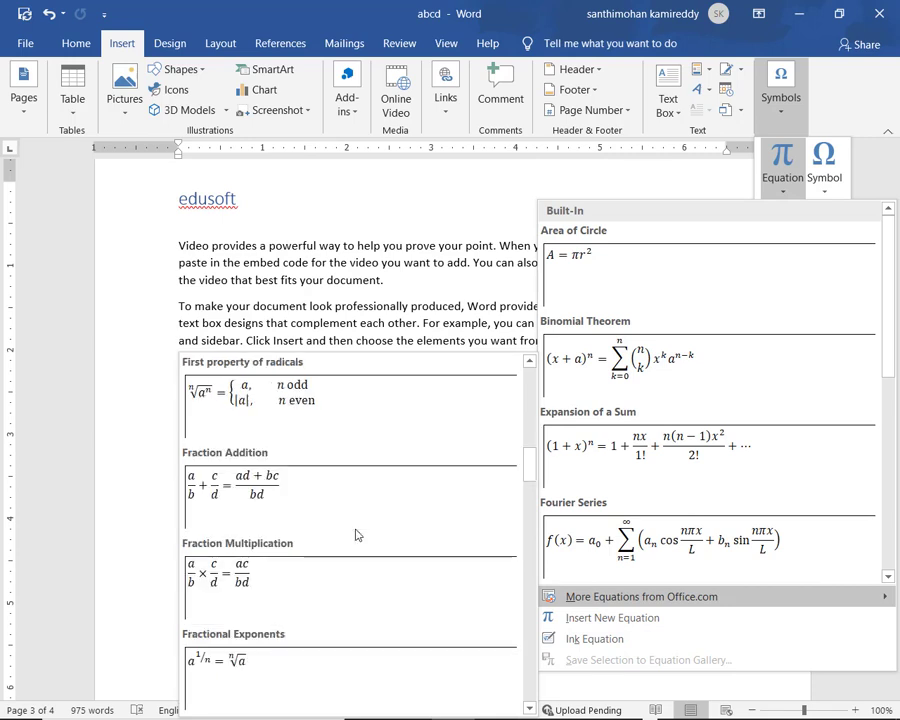
pyautogui.click(268, 580)
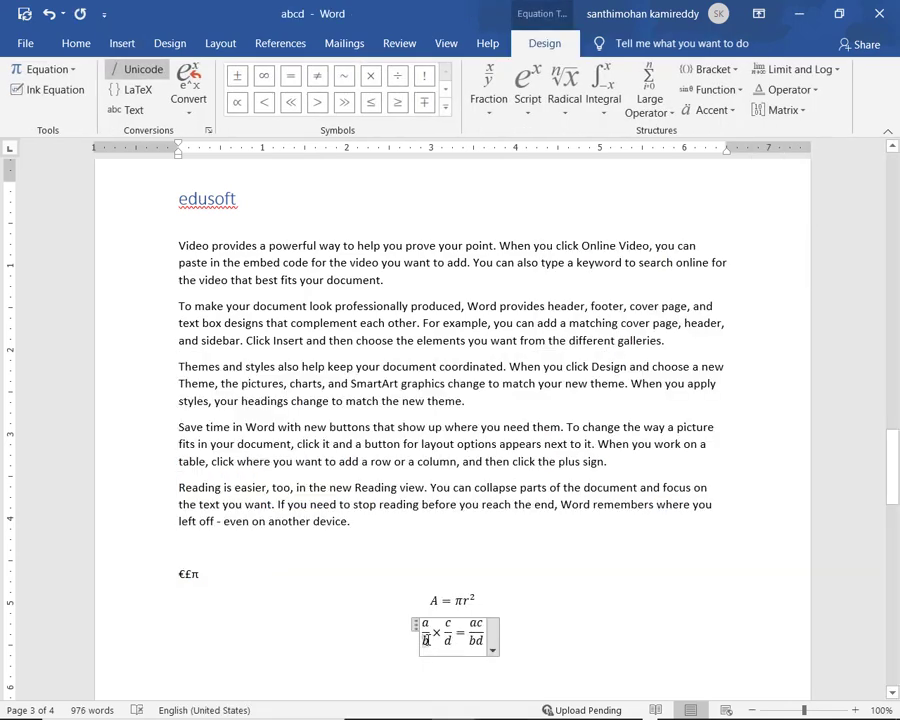
# - Replace the numerator c of the second fraction with x in the Fraction Multiplication equation
pyautogui.click(424, 625)
pyautogui.click(459, 628)
pyautogui.write('x')
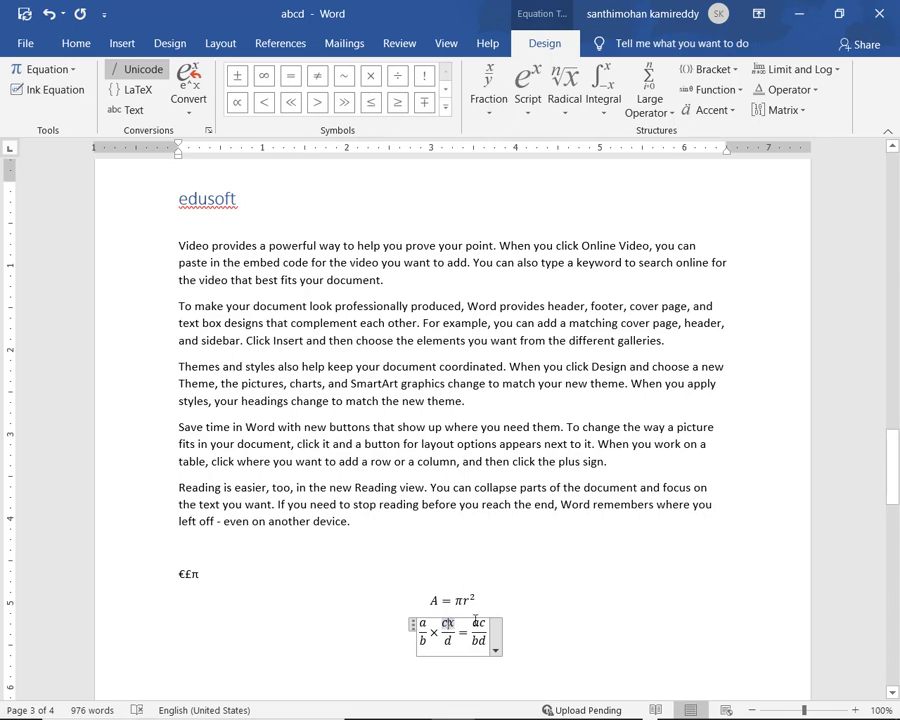
pyautogui.write('x')
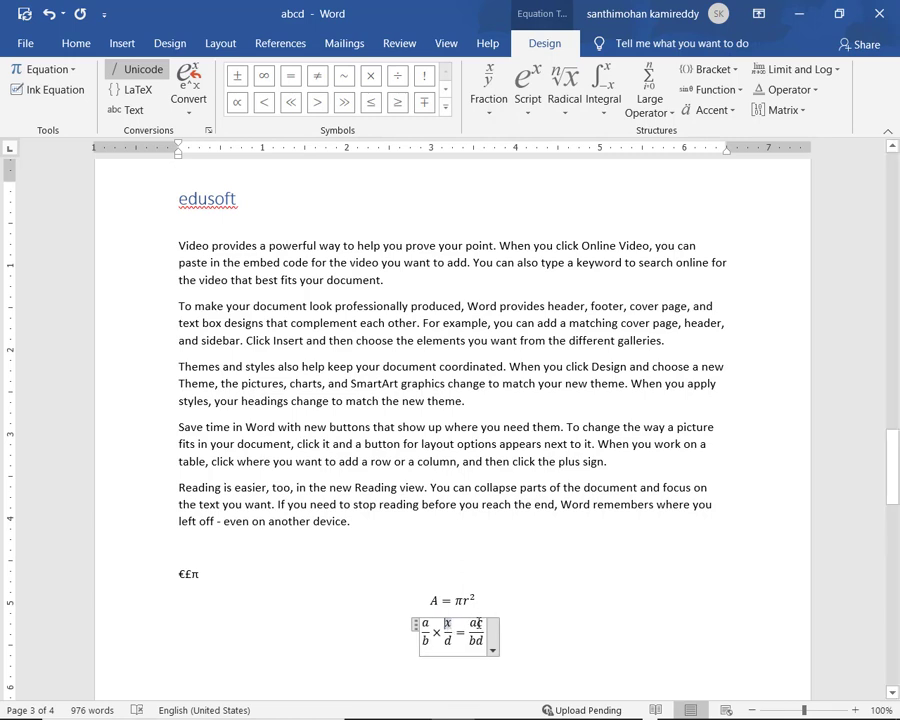
pyautogui.click(478, 624)
pyautogui.click(437, 633)
# - Insert the Trig Identity 3 equation from the Office.com equations between the €£π line and the Area of Circle equation
pyautogui.doubleClick(221, 583)
pyautogui.press('Down')
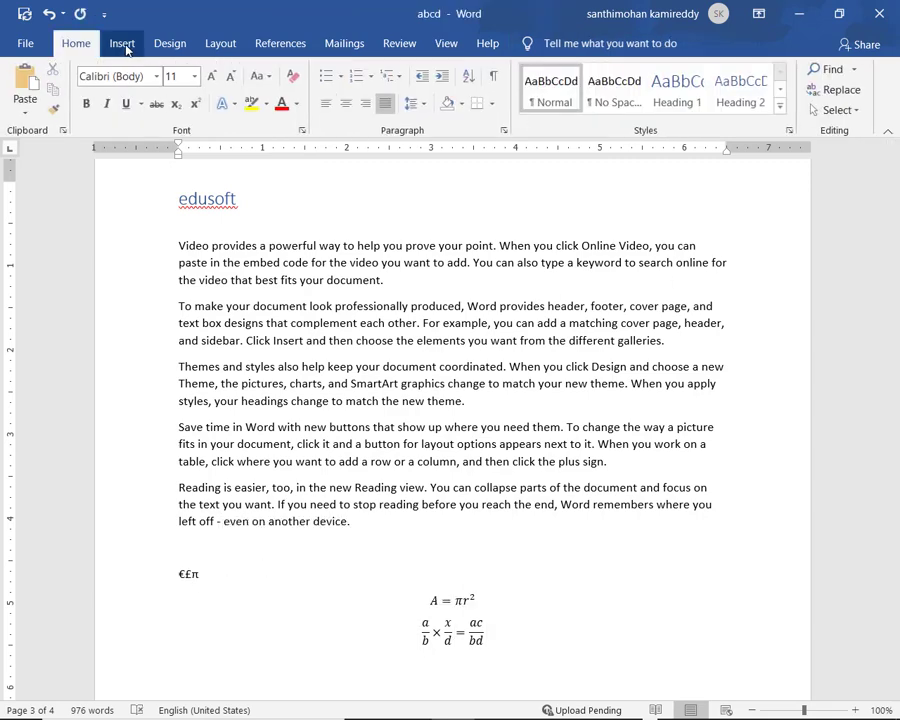
pyautogui.click(122, 43)
pyautogui.click(780, 110)
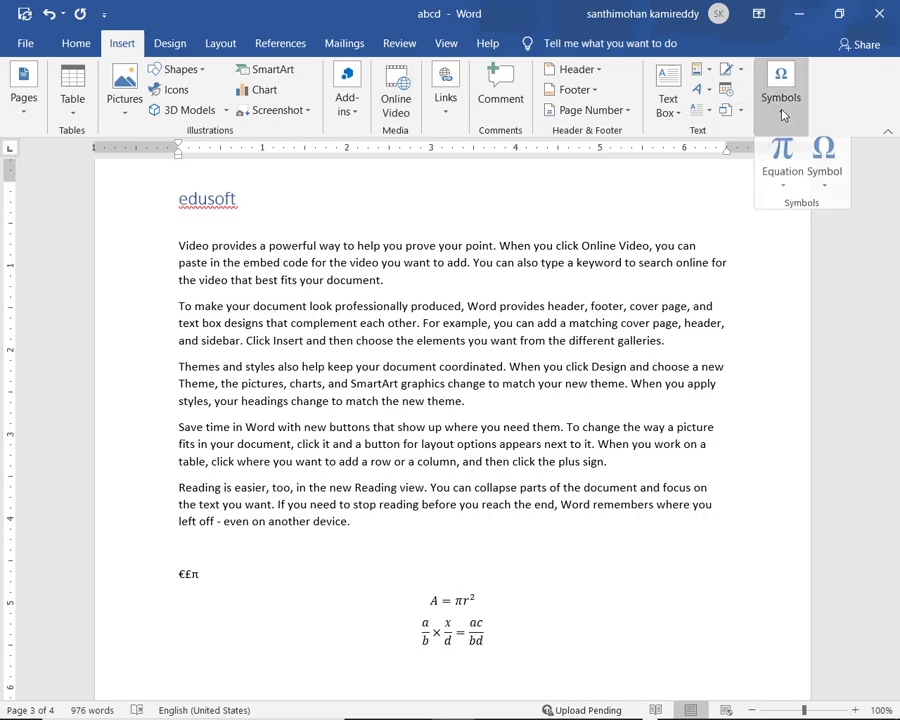
pyautogui.click(783, 191)
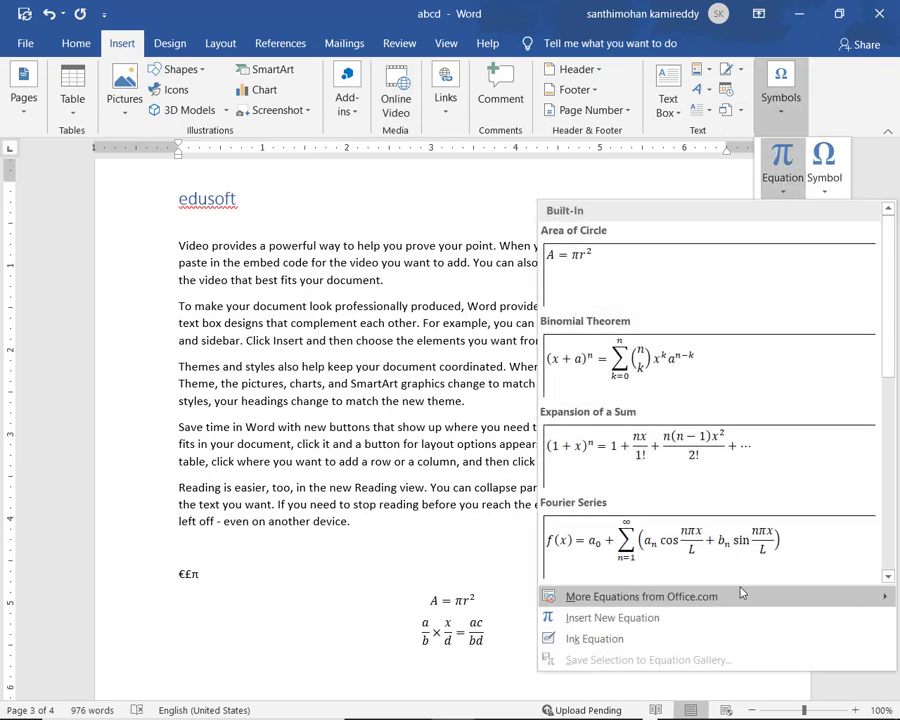
pyautogui.moveTo(733, 593)
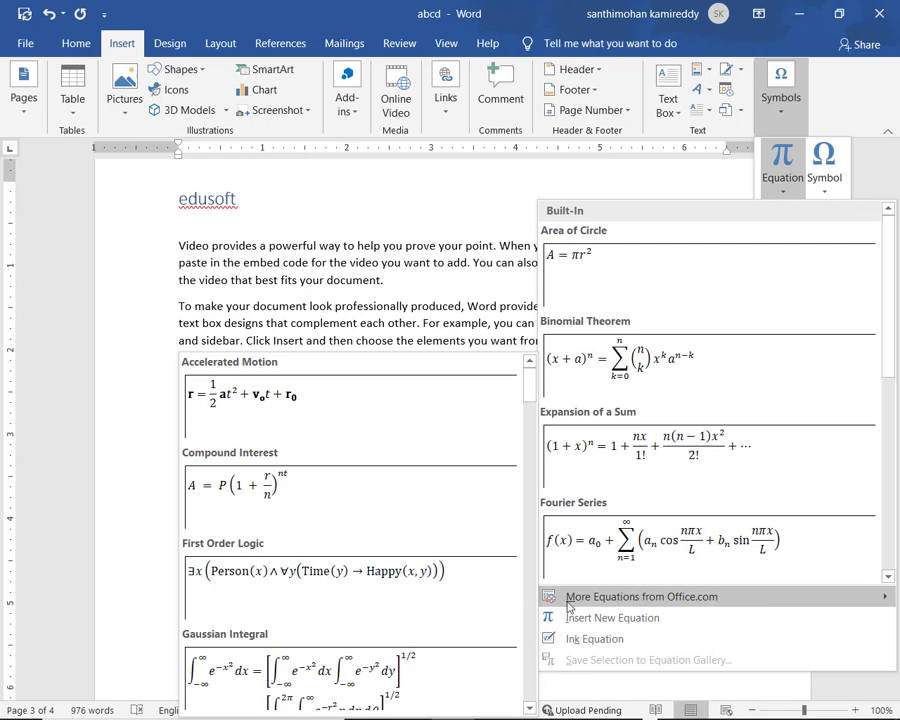
pyautogui.scroll(-5, 494, 615)
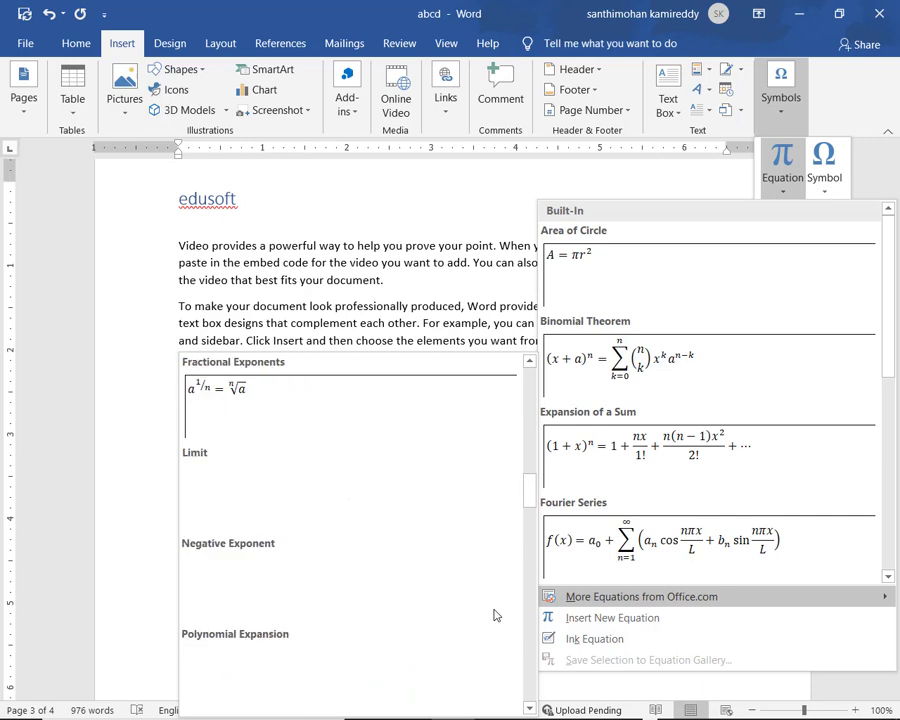
pyautogui.scroll(-5, 494, 615)
pyautogui.scroll(-5, 494, 615)
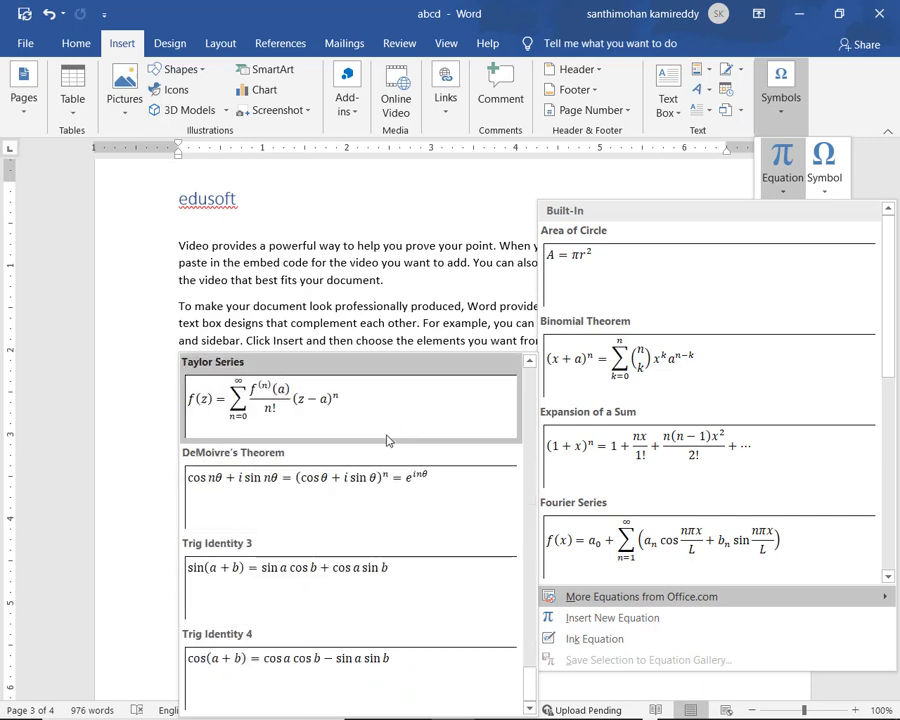
pyautogui.click(385, 578)
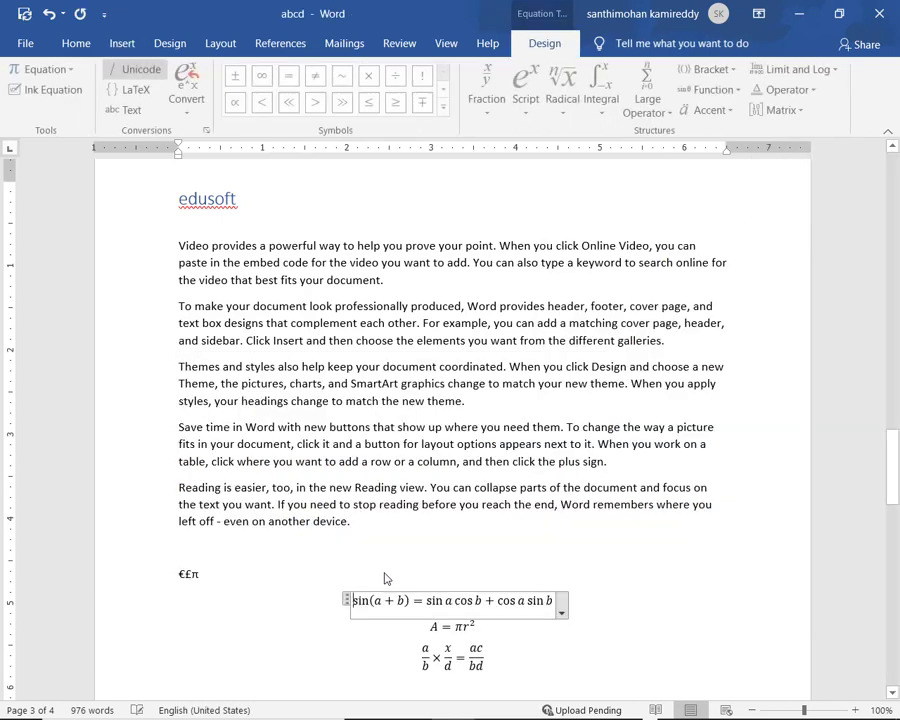
# - Insert a new custom equation containing an empty skewed fraction on the blank line above the €£π symbols
pyautogui.click(494, 530)
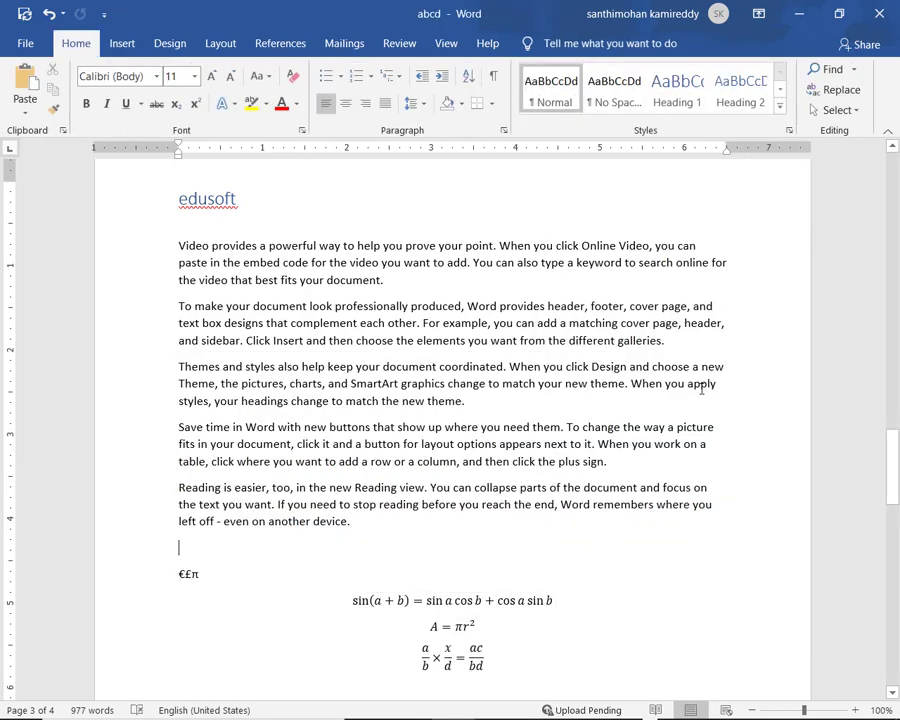
pyautogui.click(124, 45)
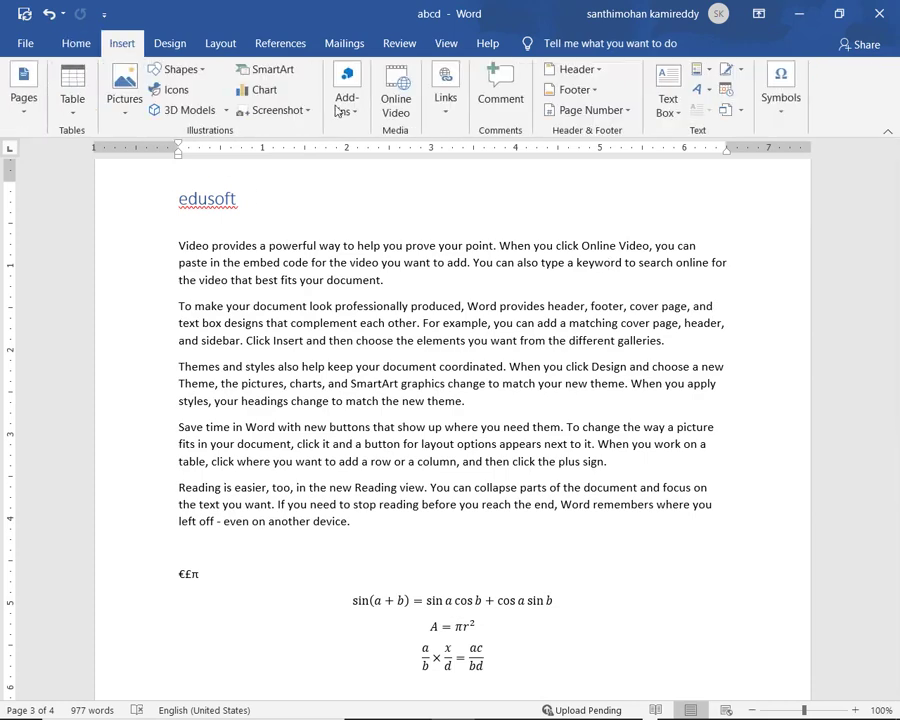
pyautogui.click(775, 112)
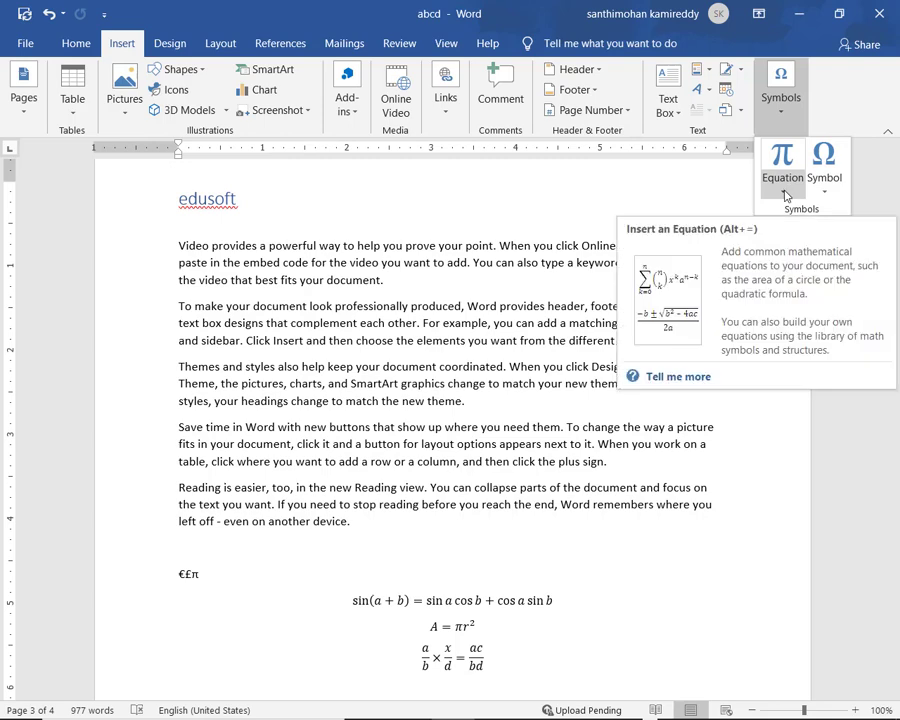
pyautogui.click(786, 194)
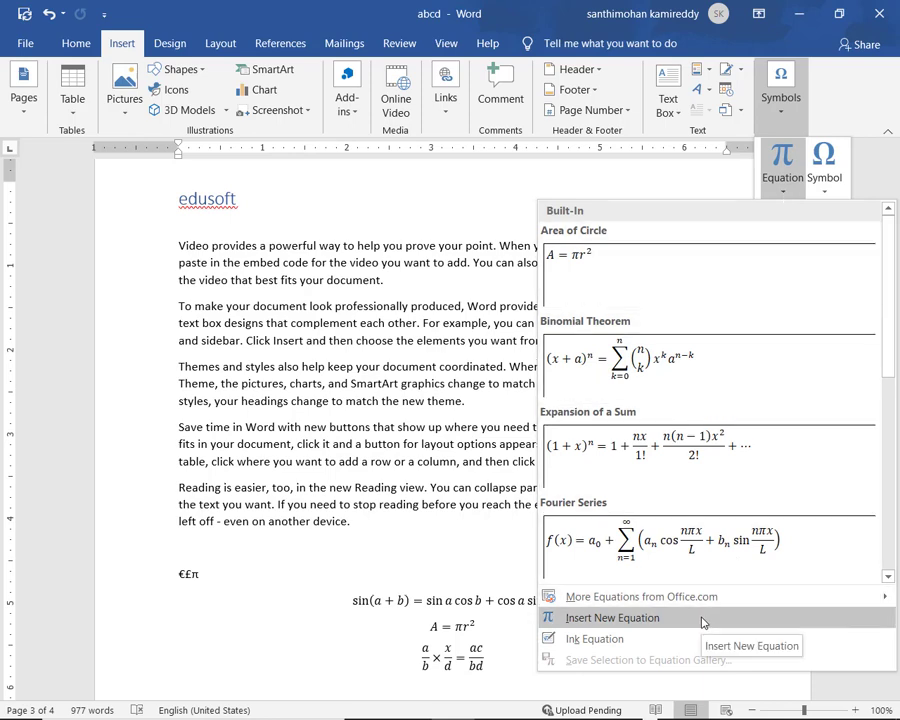
pyautogui.click(619, 626)
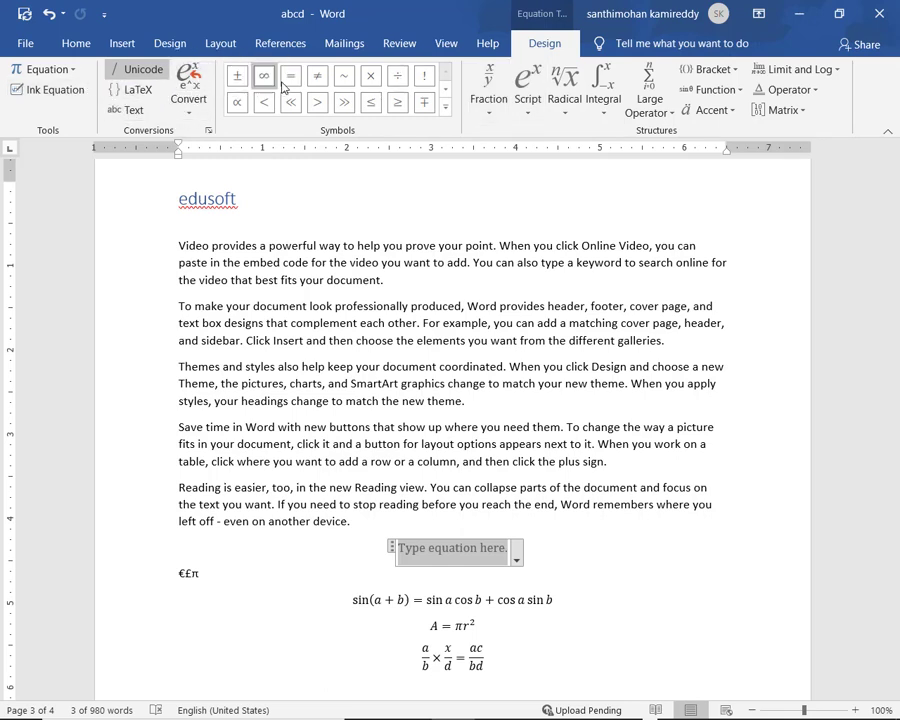
pyautogui.click(495, 114)
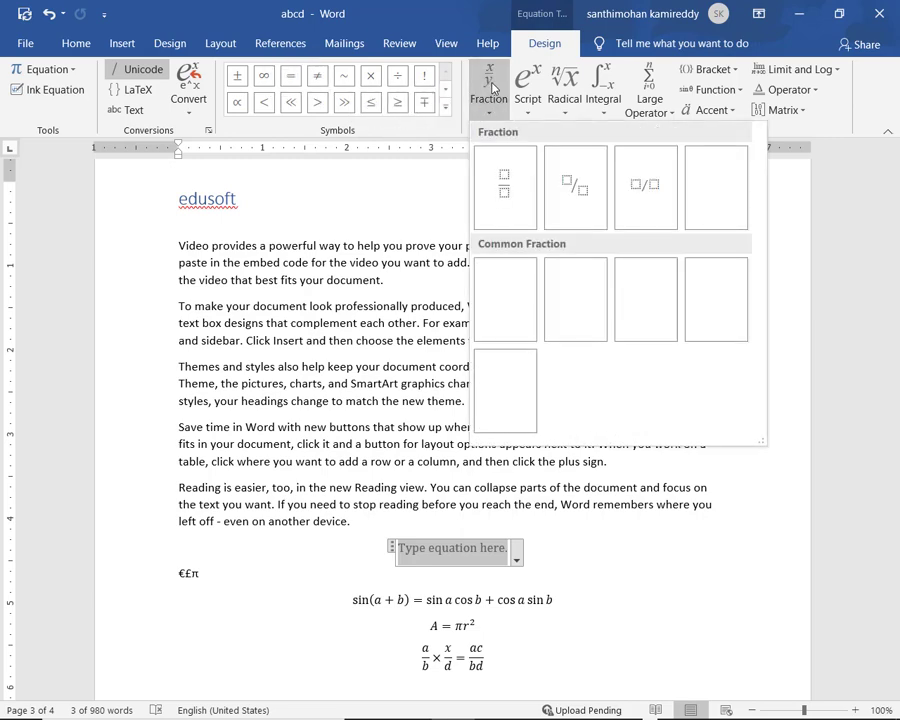
pyautogui.click(489, 95)
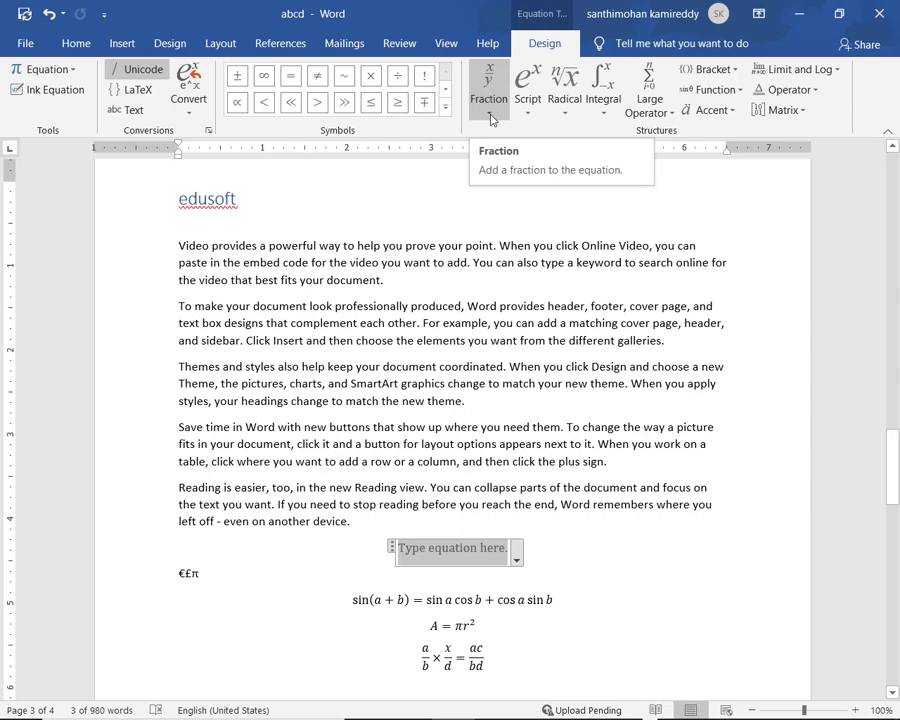
pyautogui.click(488, 112)
pyautogui.click(563, 195)
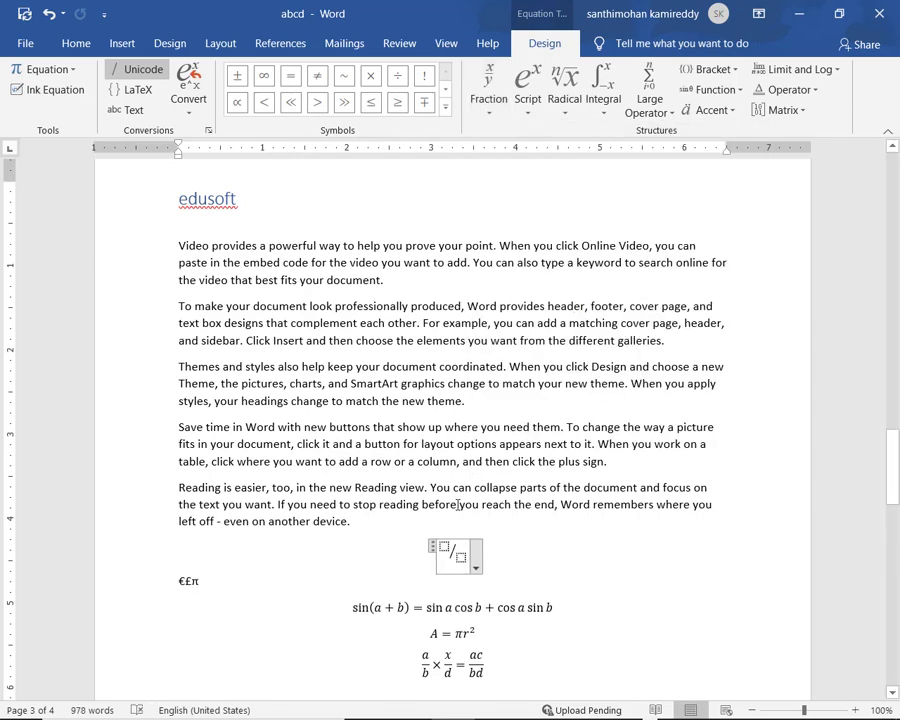
# - Fill the skewed fraction with x as numerator and y as denominator, and start a new line below it
pyautogui.click(443, 546)
pyautogui.write('x/')
pyautogui.click(459, 556)
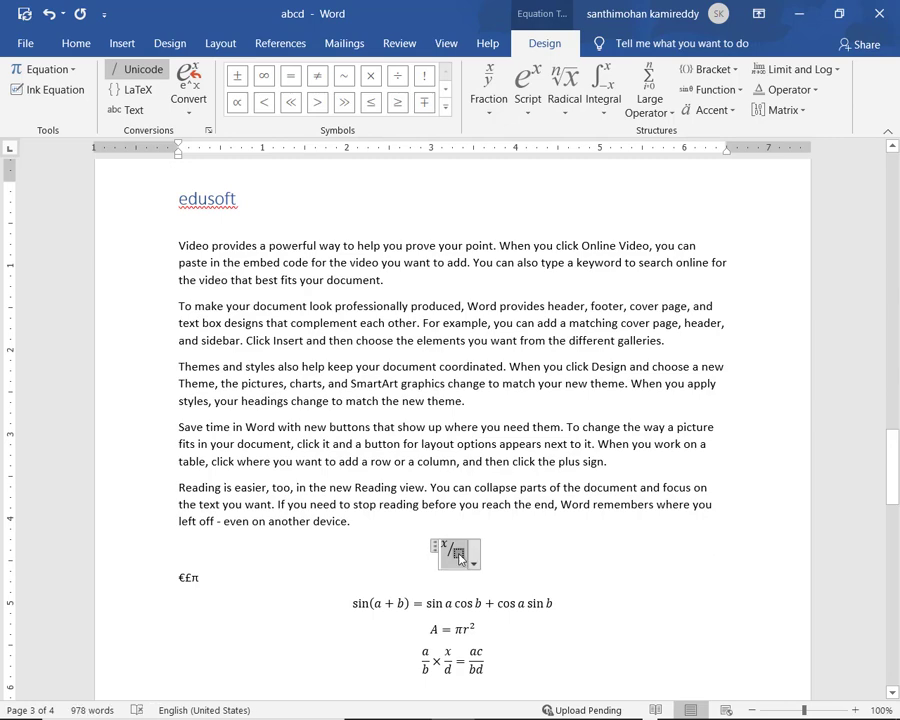
pyautogui.write('y')
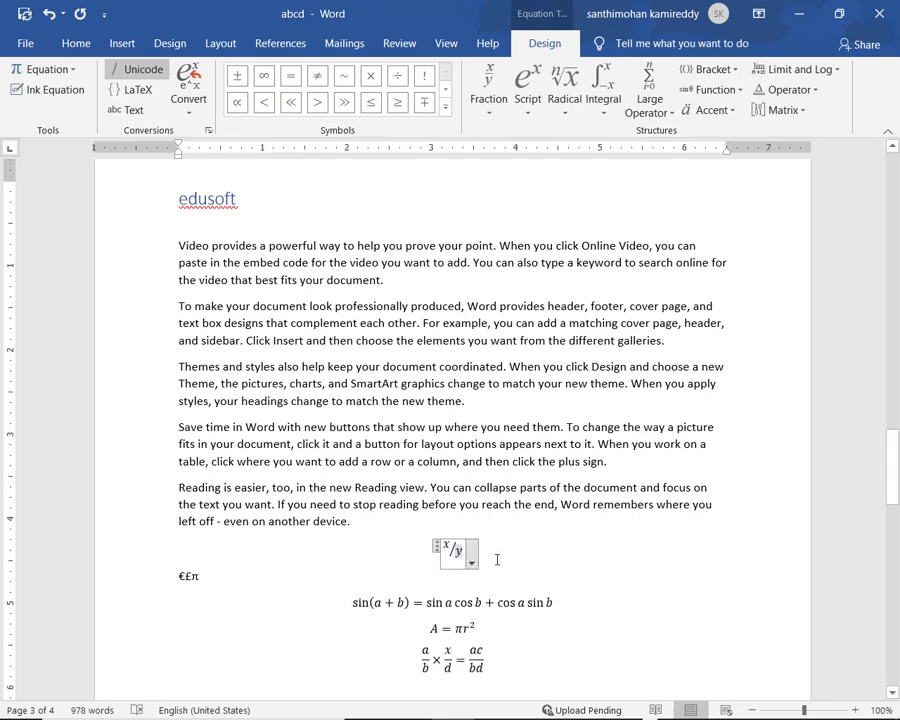
pyautogui.click(495, 559)
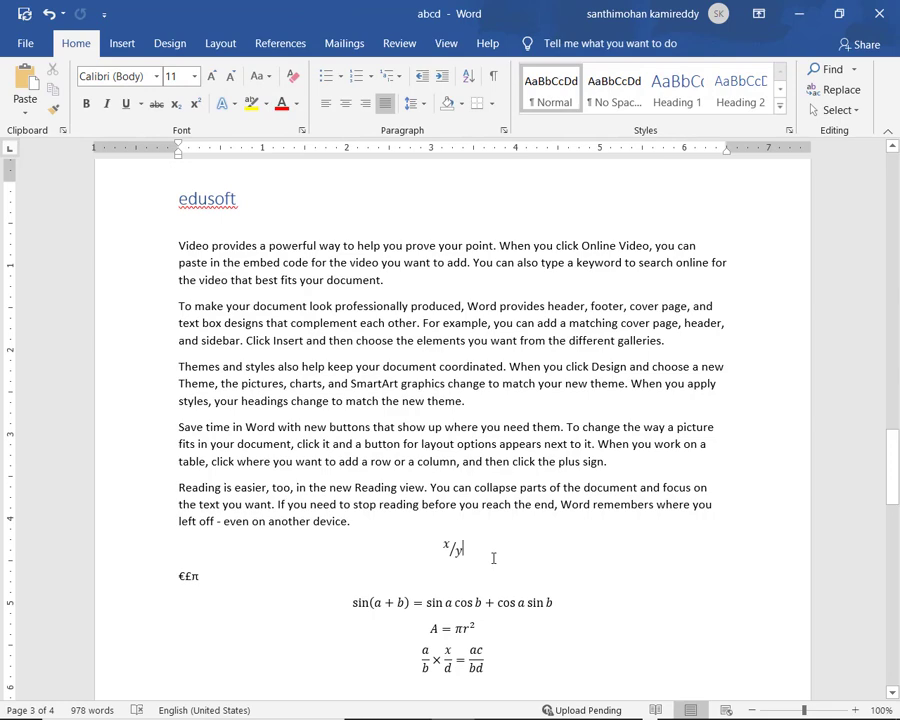
pyautogui.press('Return')
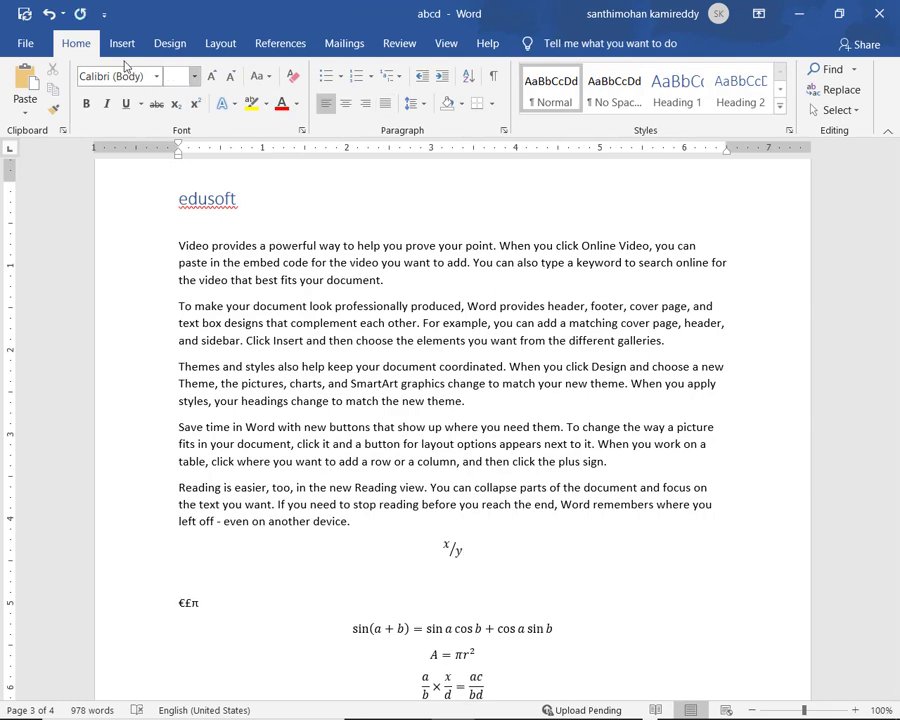
# - Insert a new custom equation with the common superscript x² on the blank line below the x/y skewed fraction
pyautogui.click(121, 43)
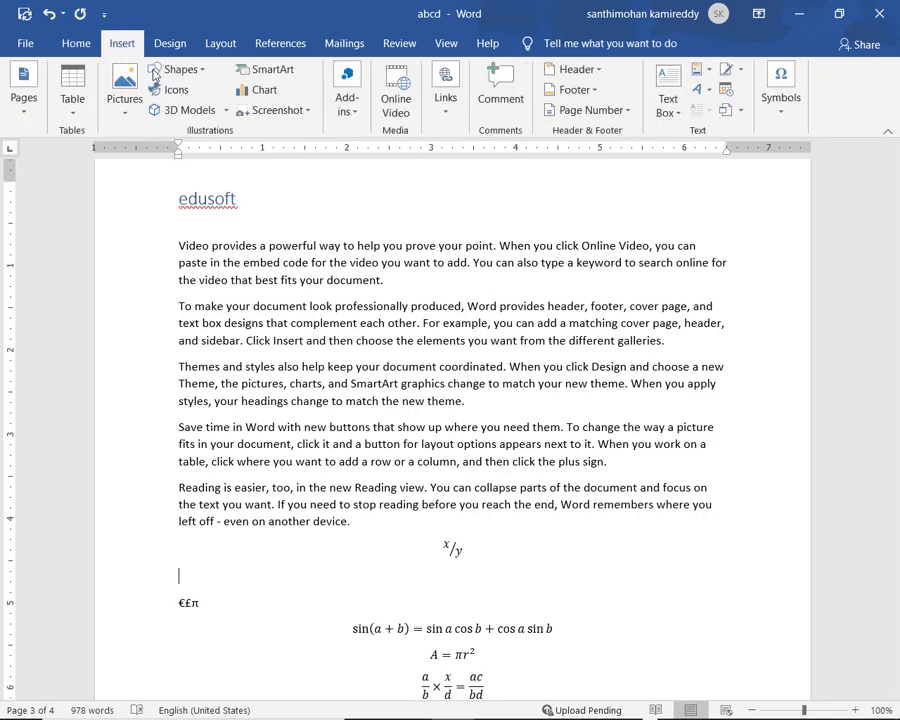
pyautogui.click(781, 112)
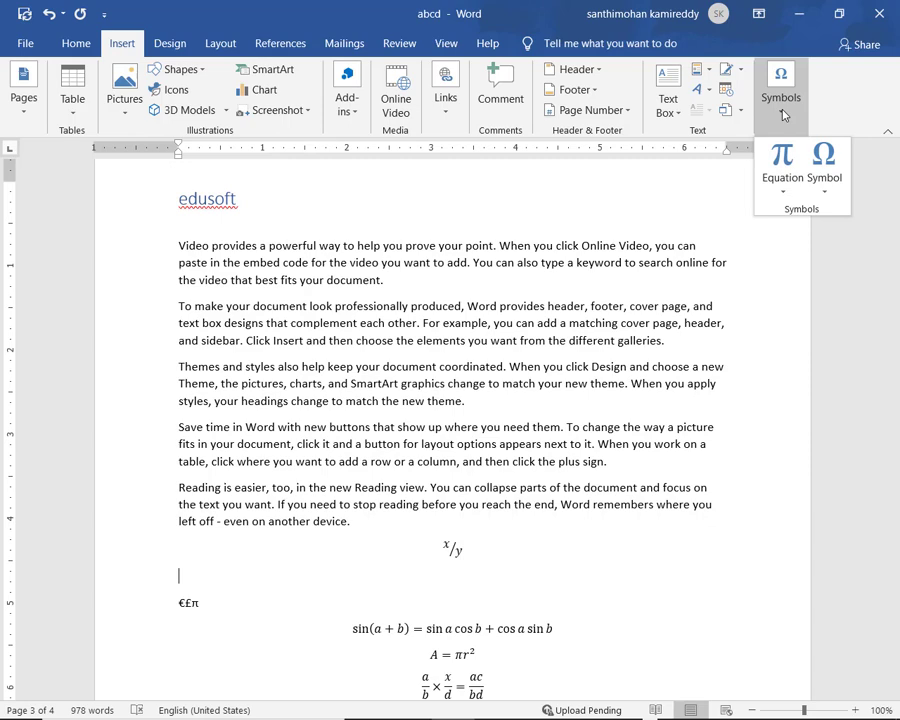
pyautogui.click(784, 195)
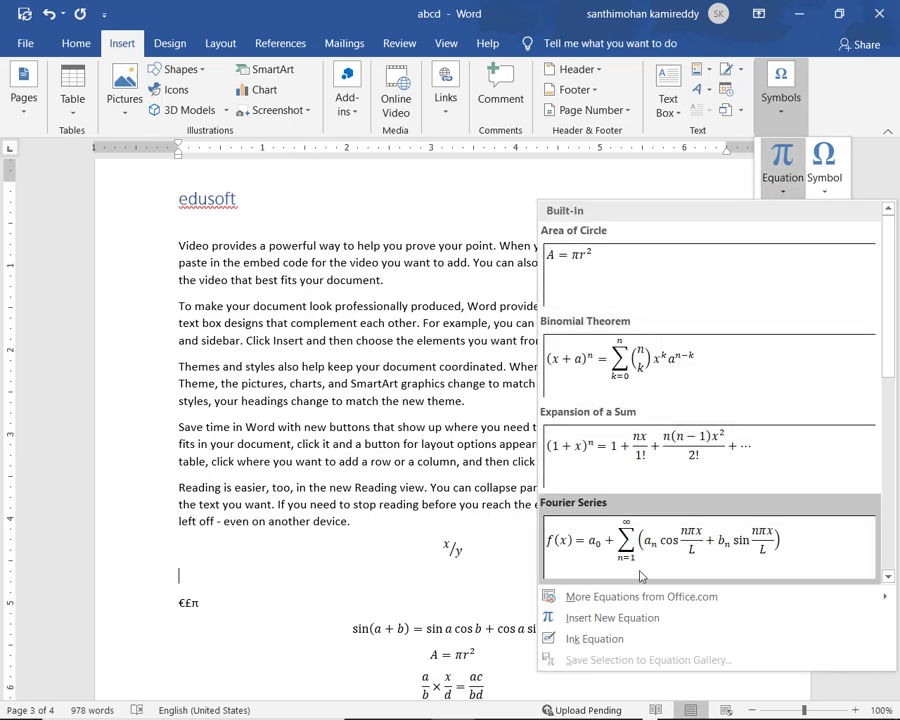
pyautogui.click(637, 618)
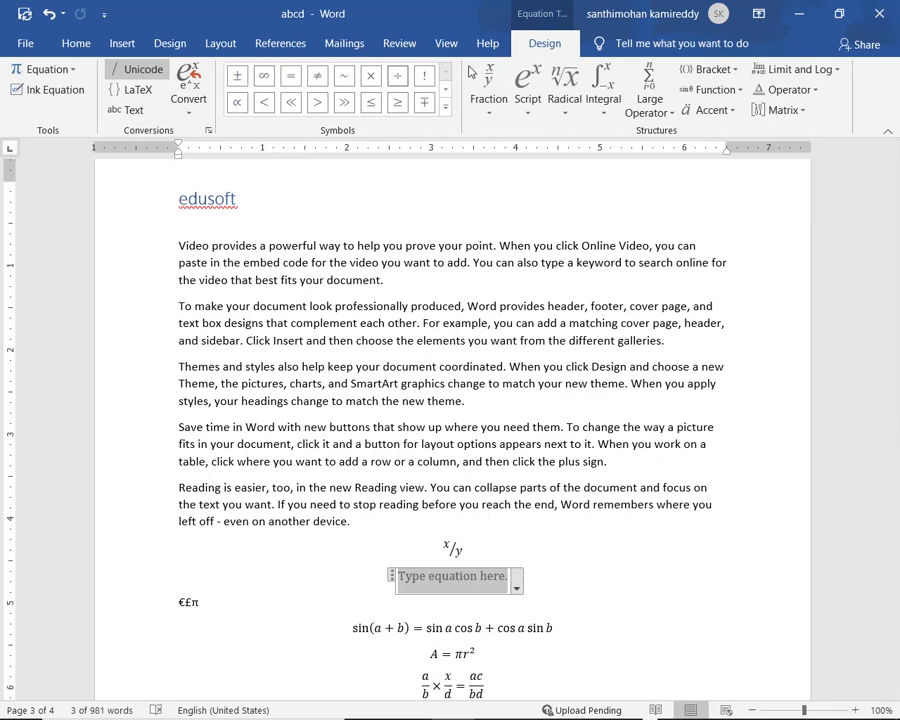
pyautogui.click(535, 115)
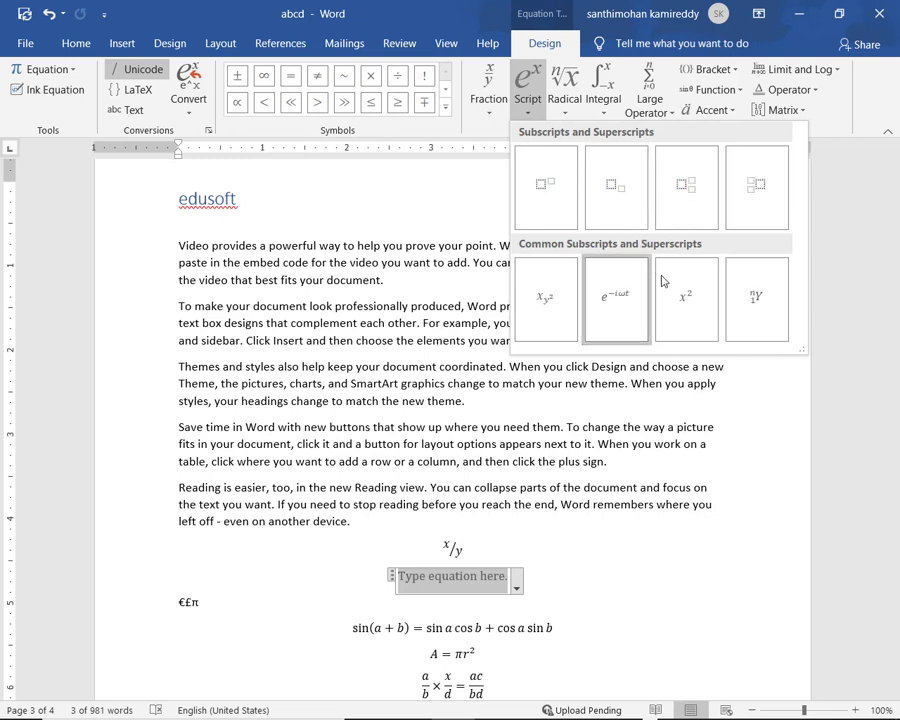
pyautogui.click(685, 296)
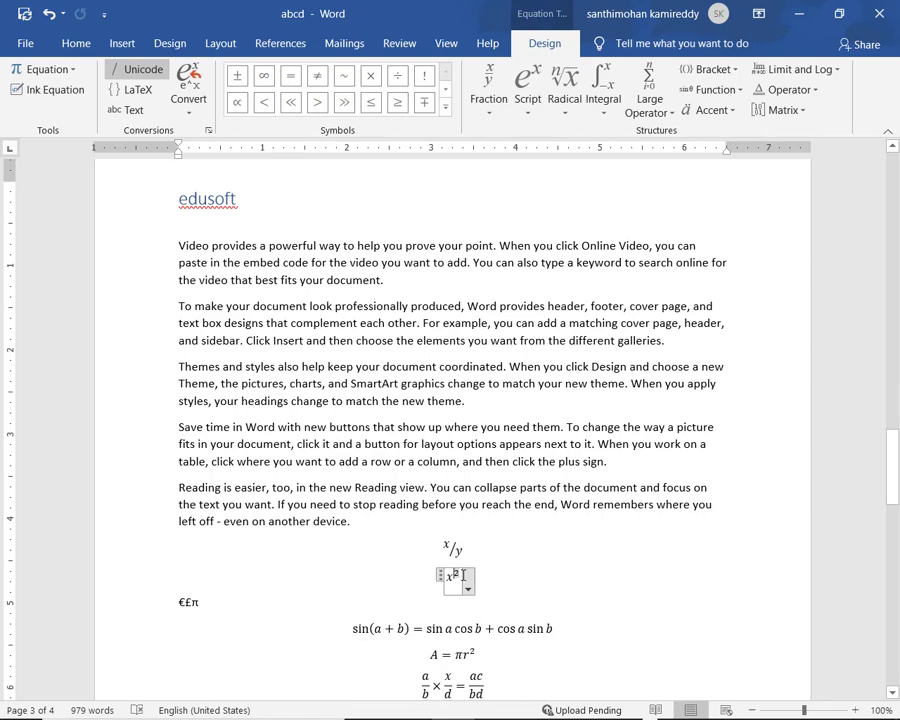
# - Change the exponent of the new x² equation to 3 and leave the equation
pyautogui.write('3')
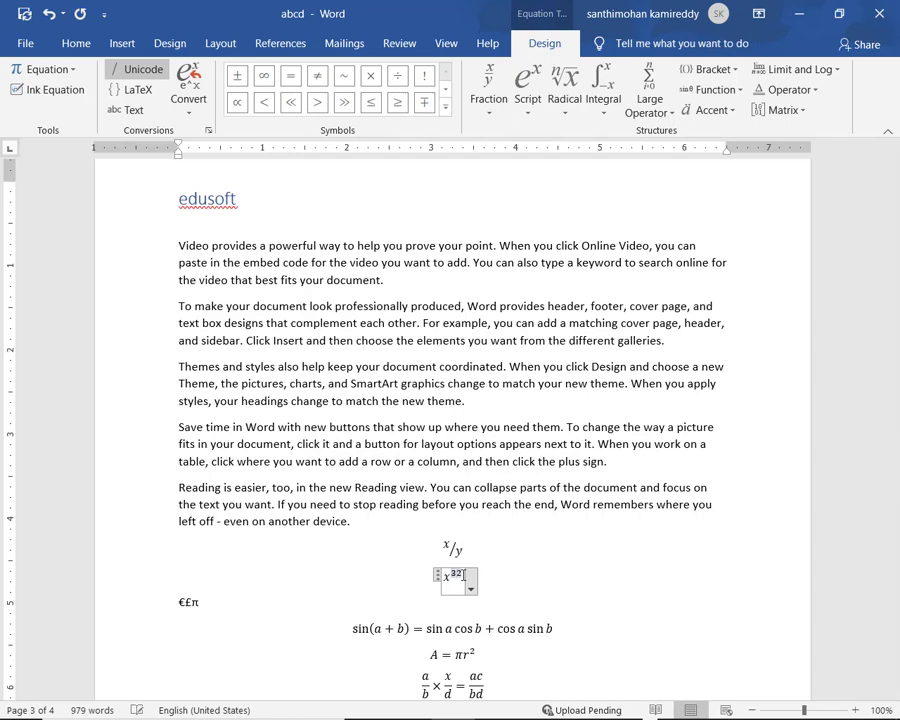
pyautogui.press('Delete')
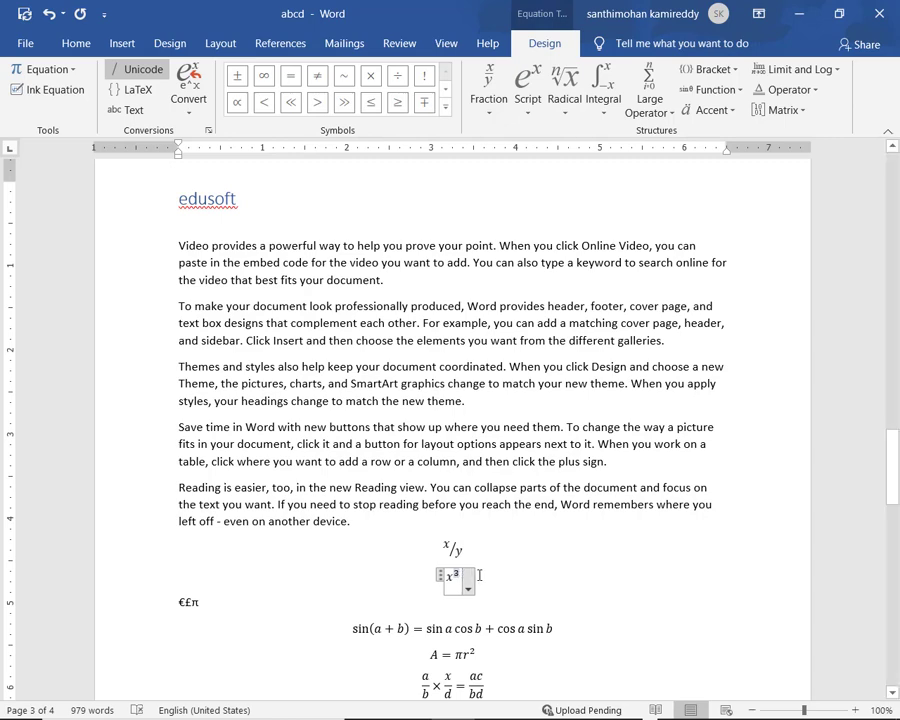
pyautogui.click(481, 583)
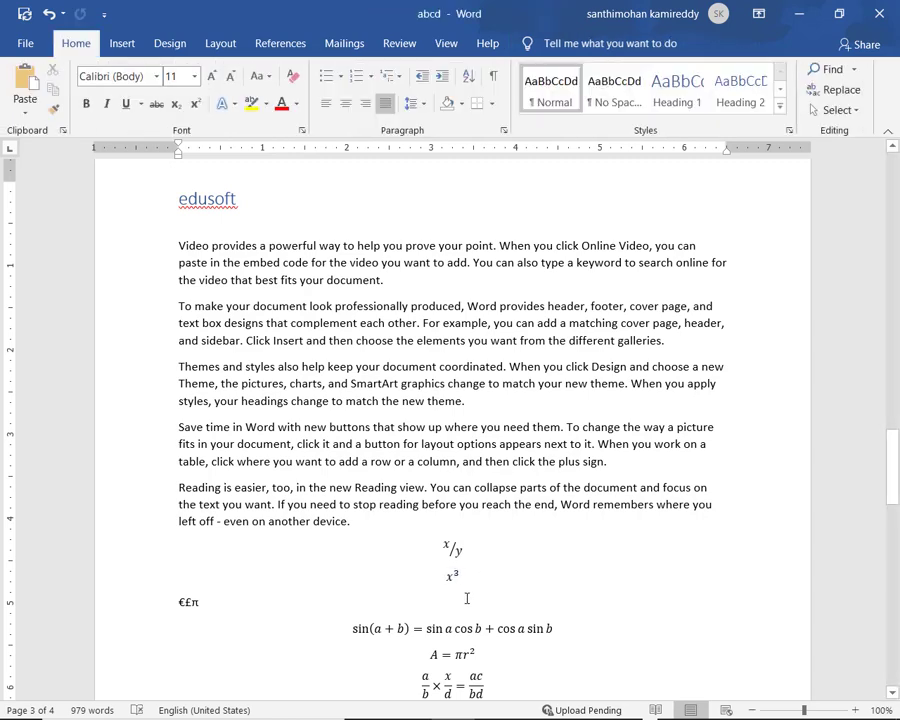
# - Handwrite the fraction x over y as an ink equation and insert it at the end of the €£π line
pyautogui.click(467, 599)
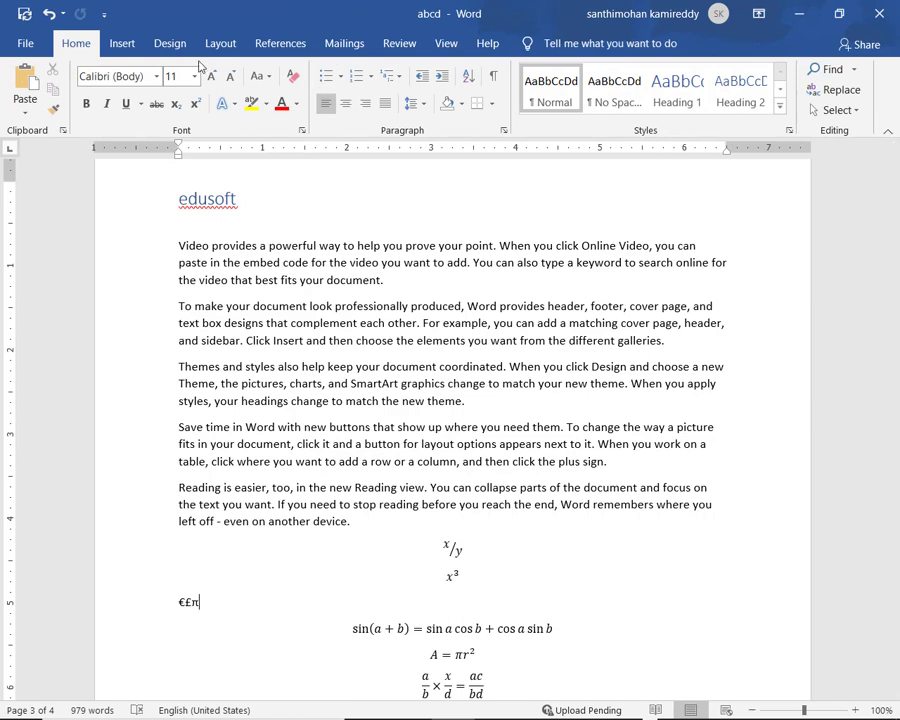
pyautogui.click(127, 47)
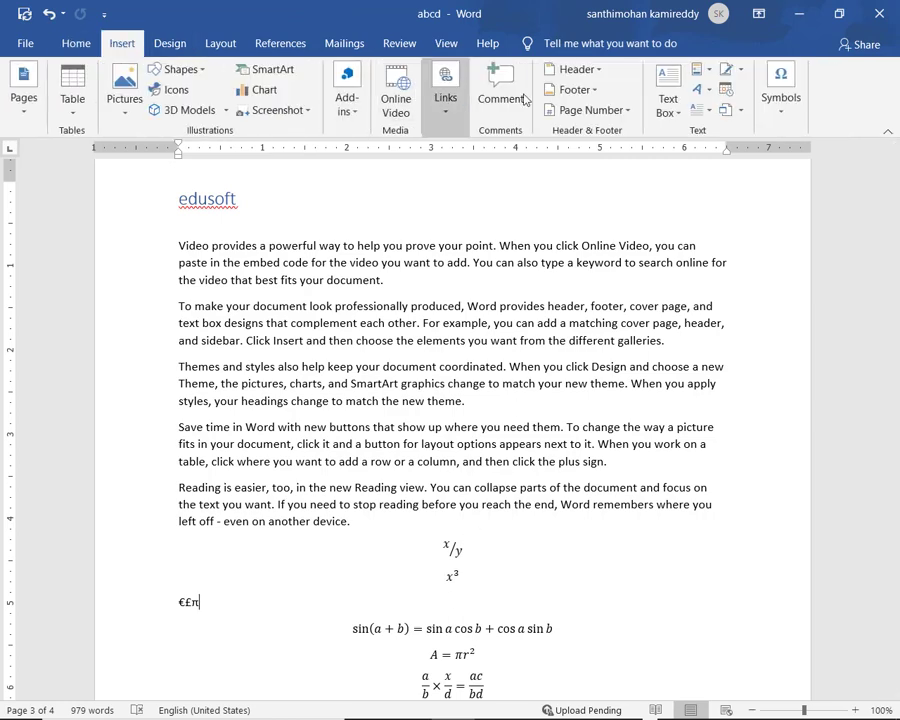
pyautogui.click(780, 112)
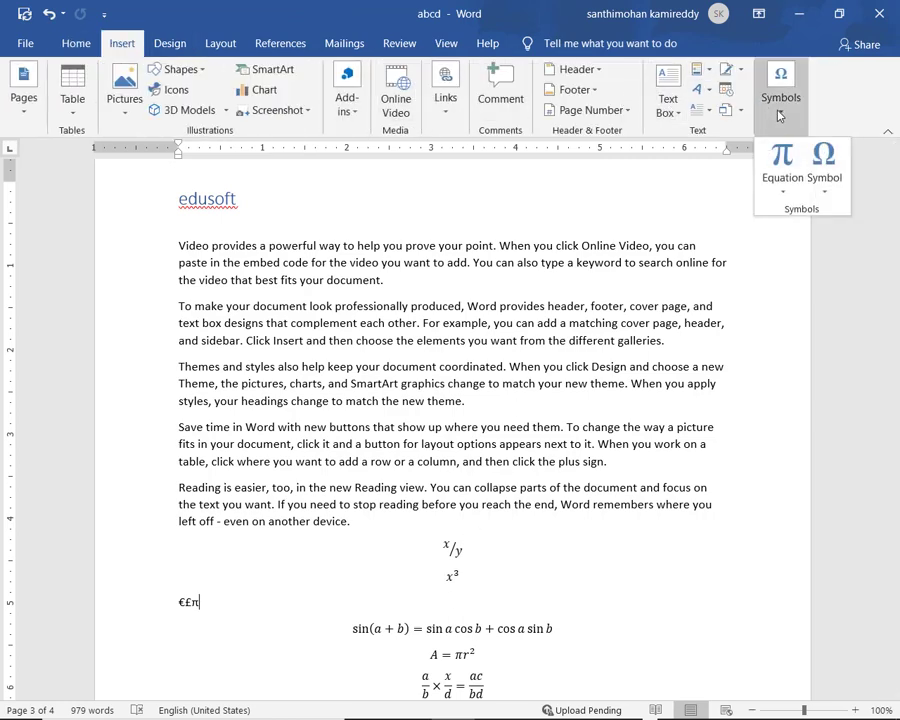
pyautogui.click(785, 190)
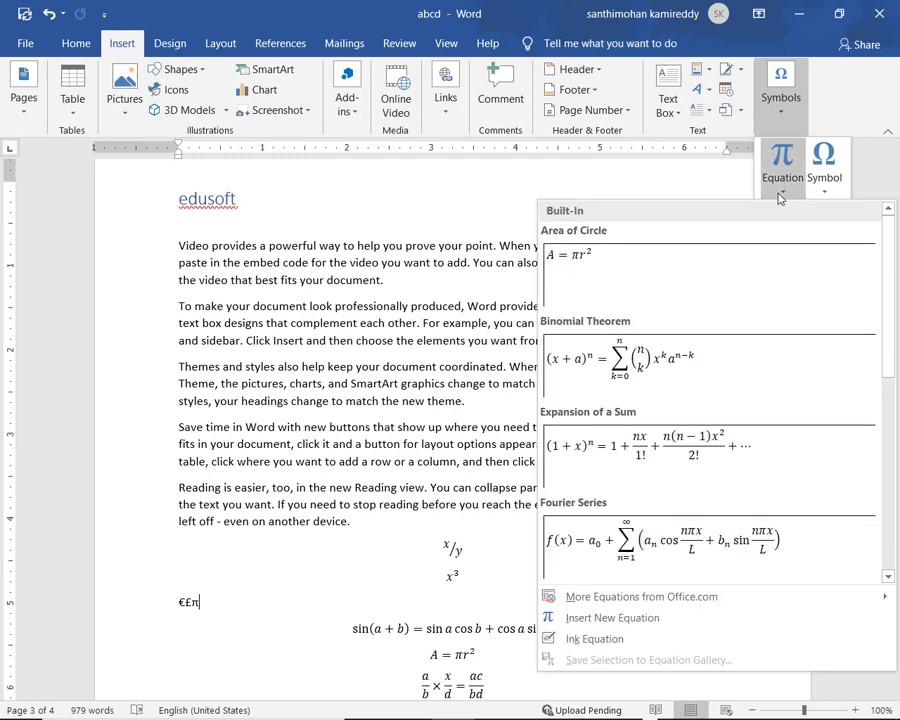
pyautogui.click(620, 645)
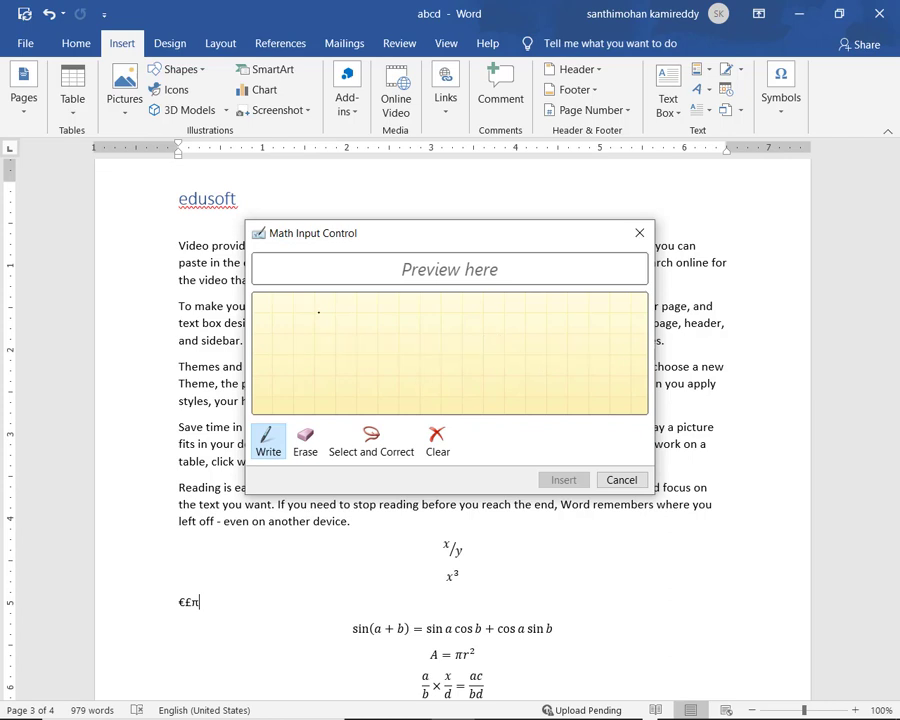
pyautogui.moveTo(309, 310)
pyautogui.mouseDown()
pyautogui.moveTo(356, 336)
pyautogui.moveTo(320, 338)
pyautogui.mouseUp()
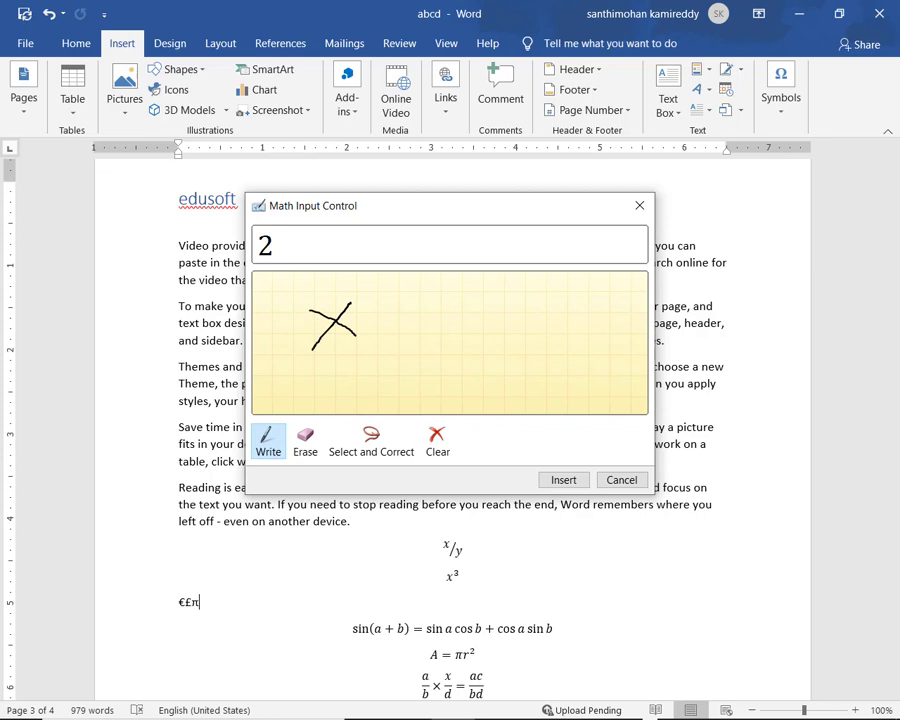
pyautogui.moveTo(281, 368); pyautogui.dragTo(395, 369)
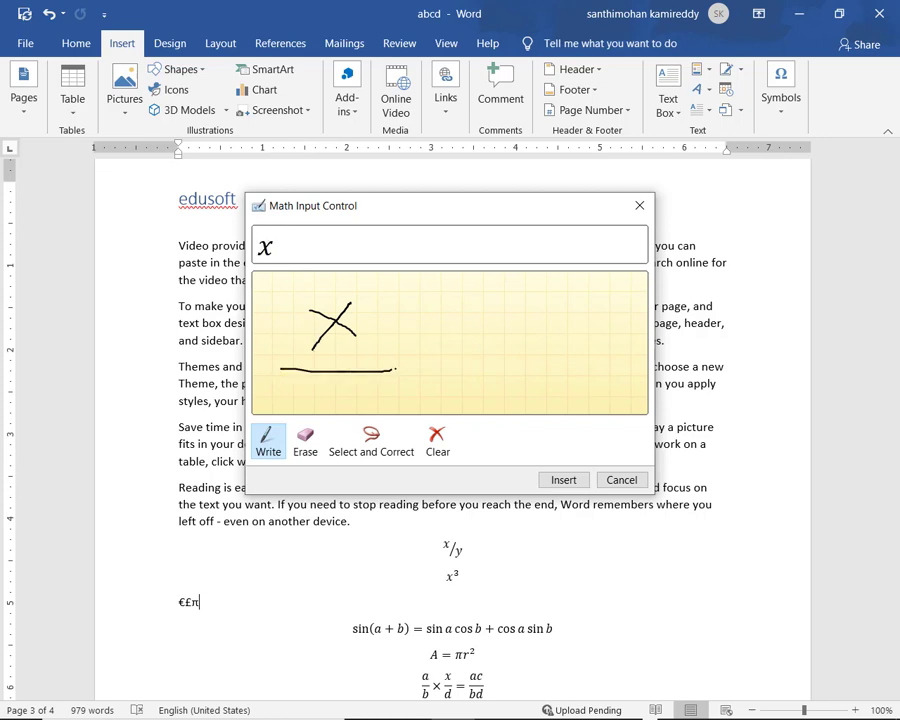
pyautogui.moveTo(322, 381)
pyautogui.mouseDown()
pyautogui.moveTo(360, 398)
pyautogui.moveTo(345, 410)
pyautogui.mouseUp()
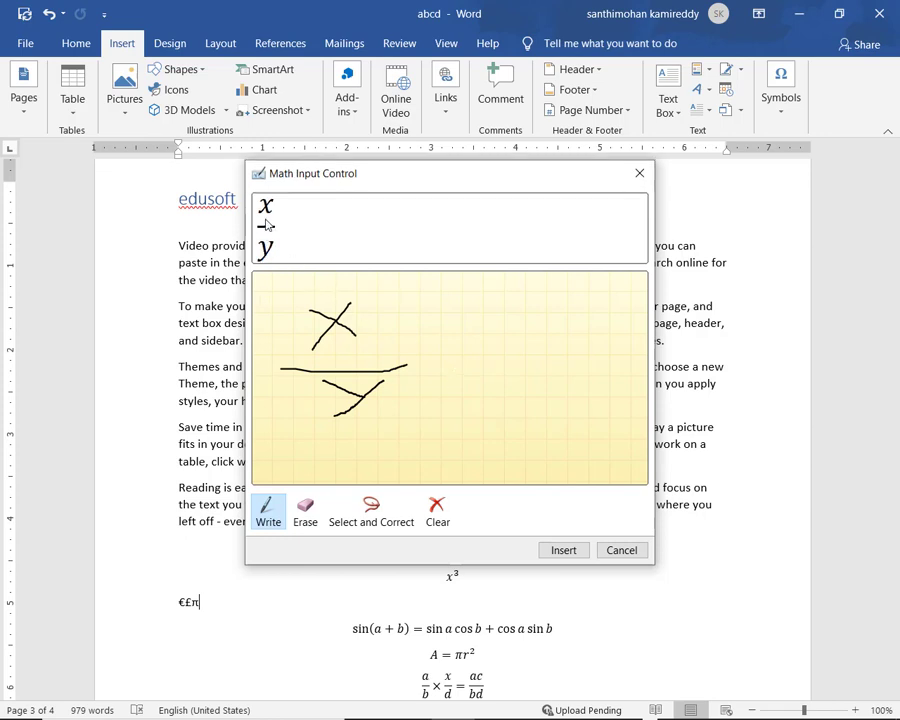
pyautogui.click(563, 551)
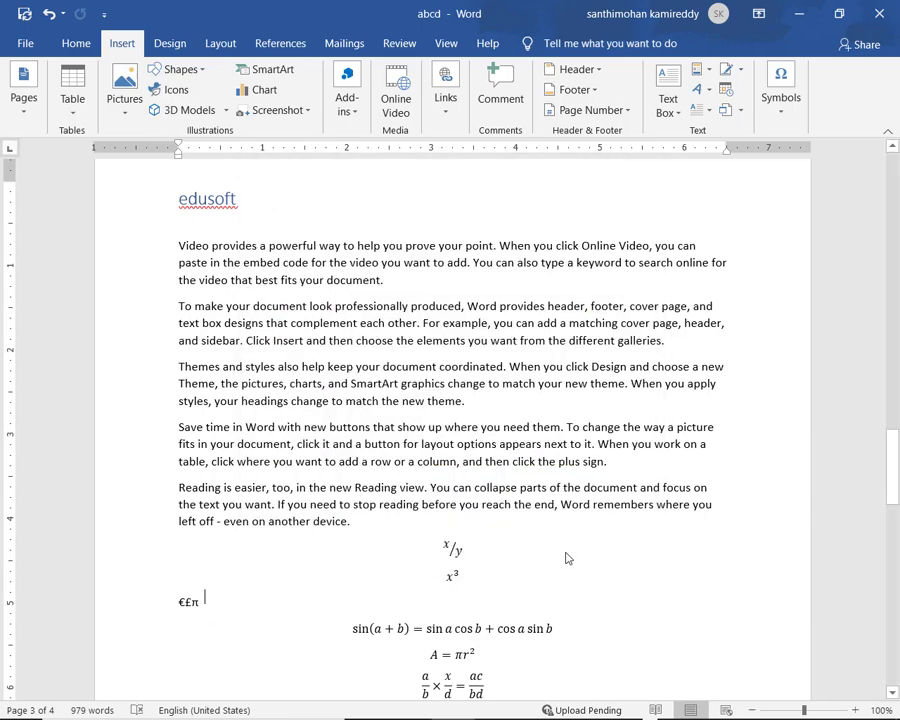
# - Examine the equation options available for the handwritten fraction in the €£π line
pyautogui.click(288, 614)
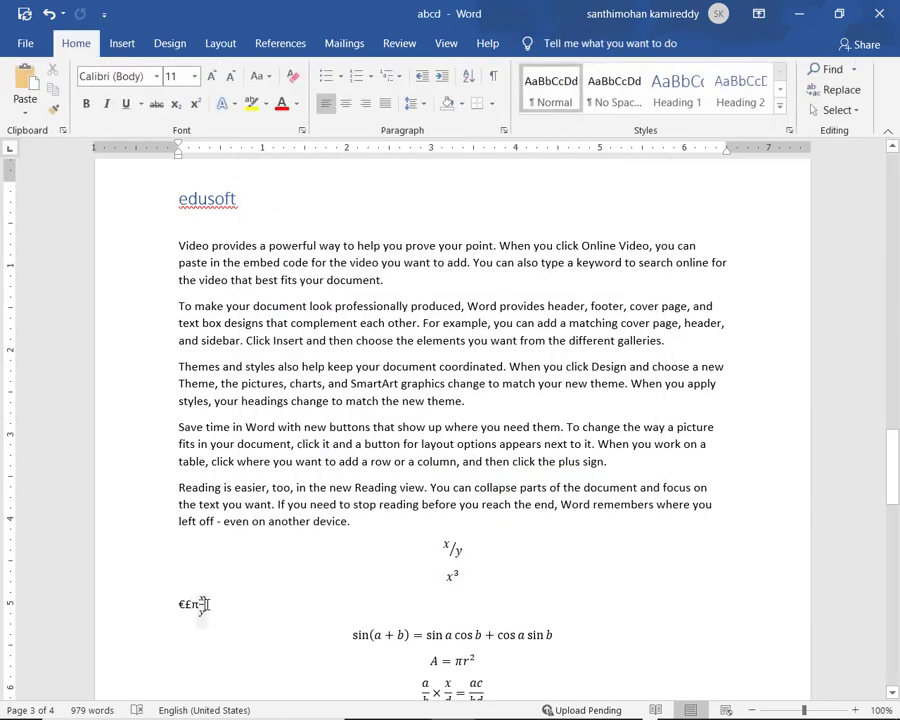
pyautogui.click(203, 600)
pyautogui.click(213, 621)
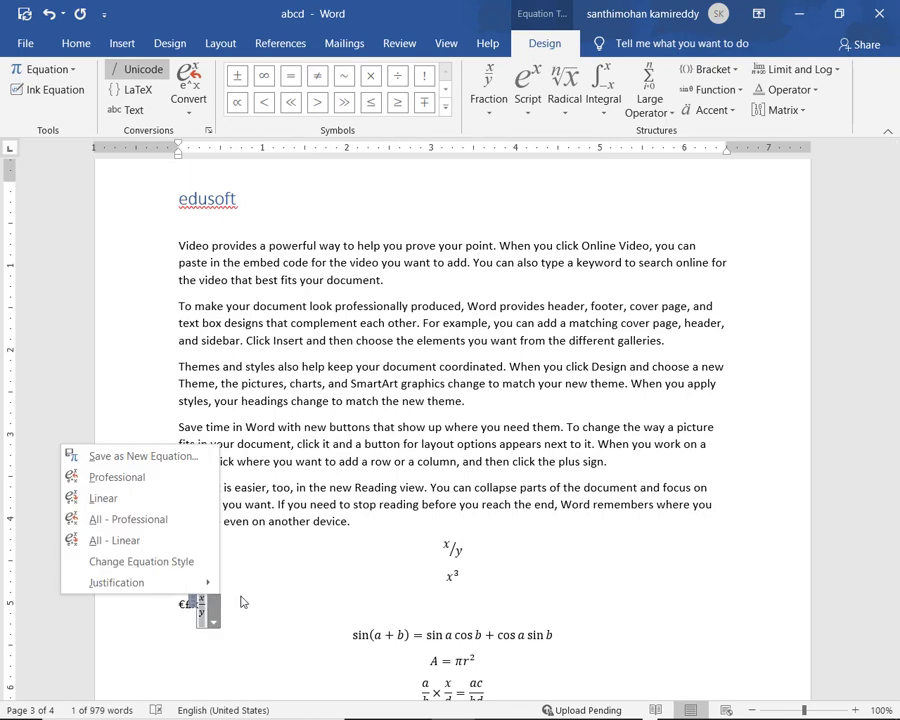
pyautogui.click(359, 521)
# - Add a blank line after the paragraph ending "even on another device." and start an ink equation there
pyautogui.click(359, 521)
pyautogui.press('Return')
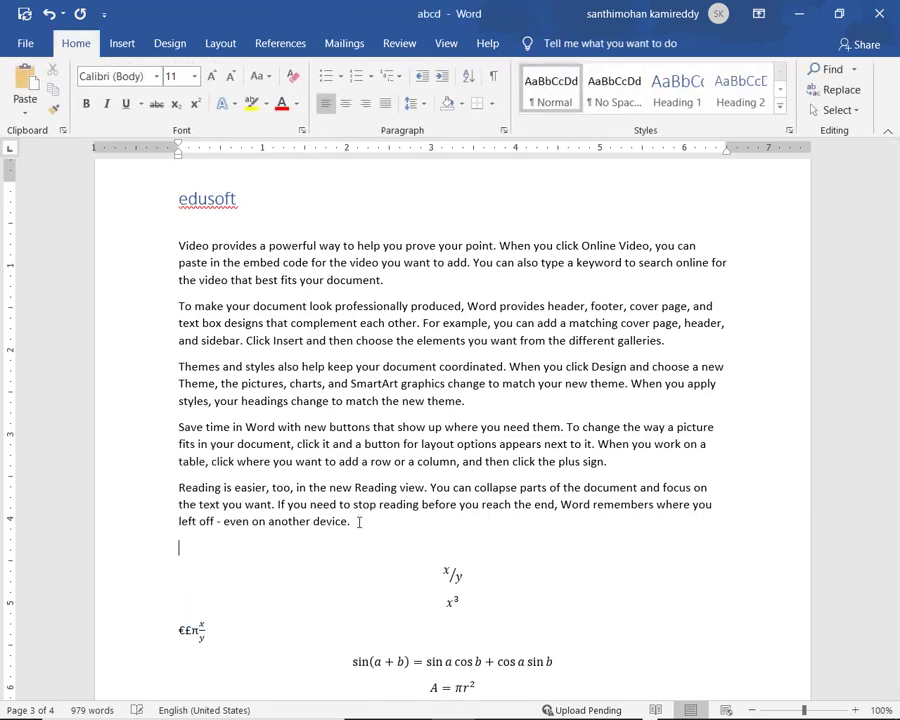
pyautogui.click(120, 43)
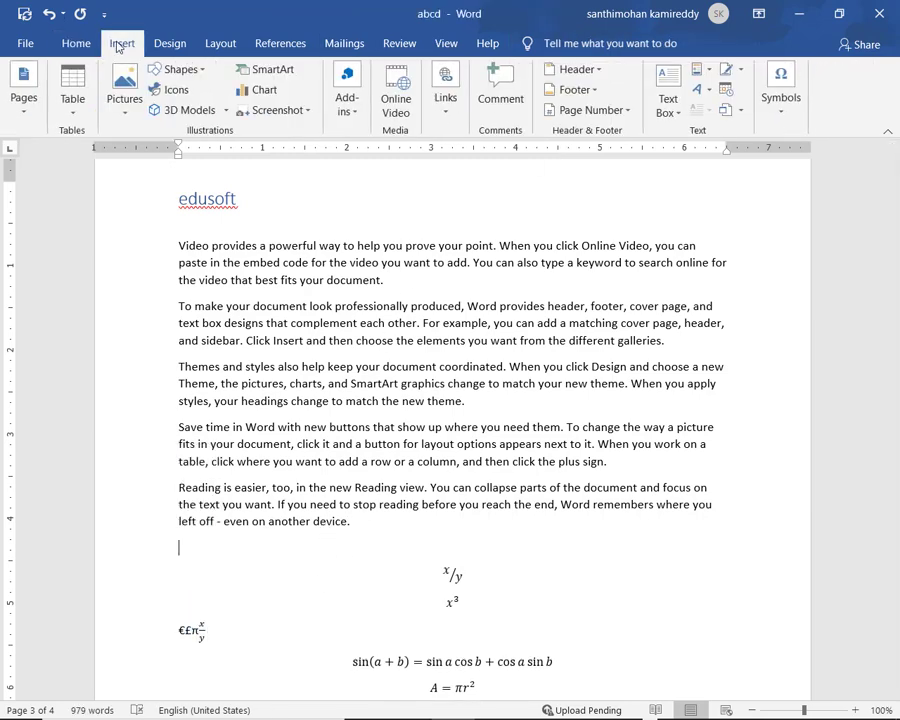
pyautogui.click(781, 108)
pyautogui.click(781, 189)
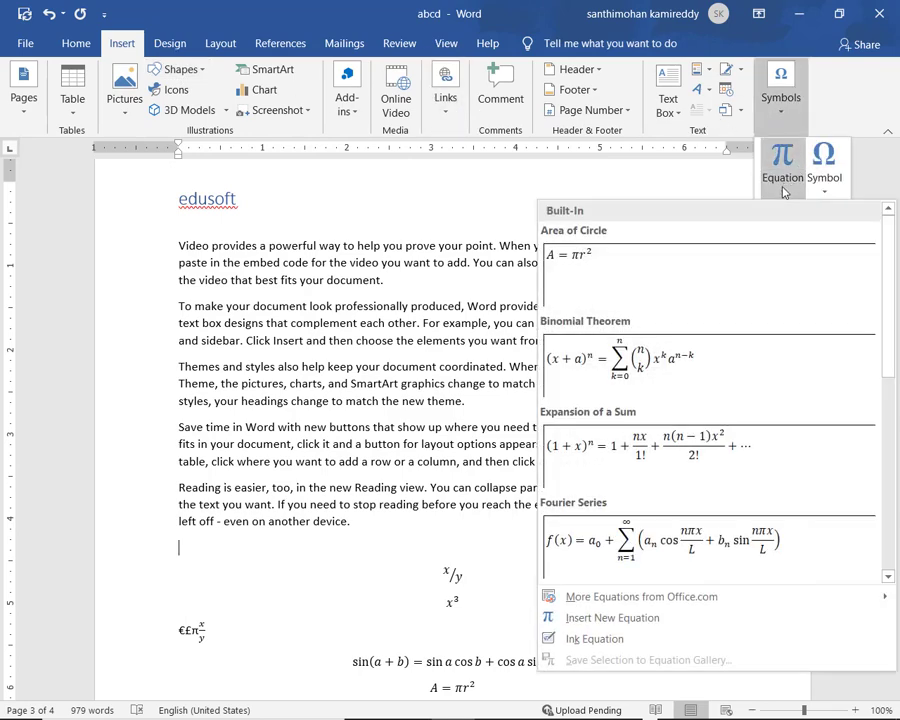
pyautogui.click(620, 641)
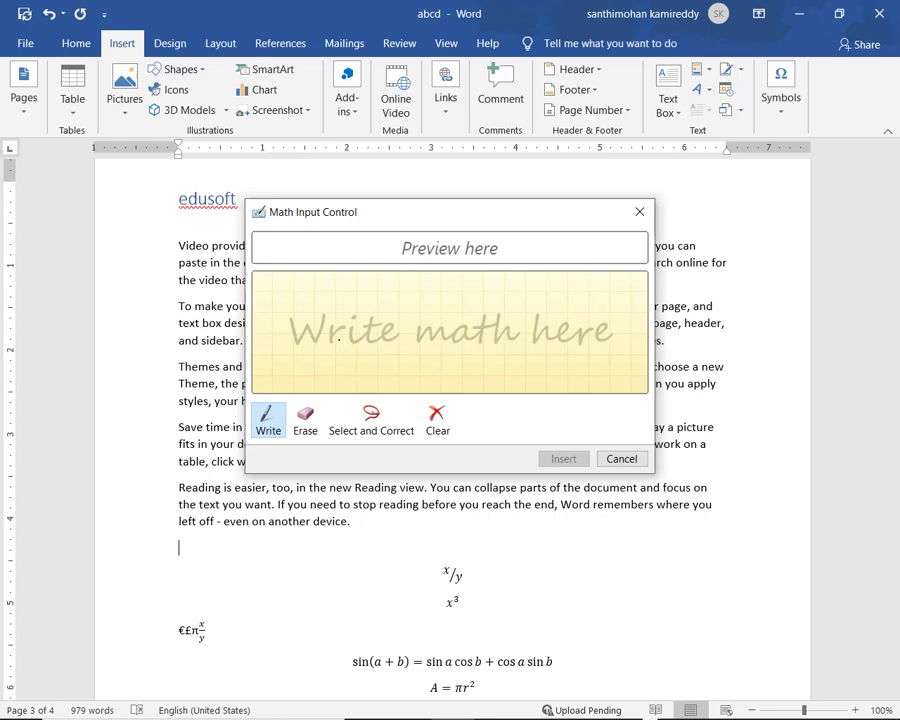
pyautogui.moveTo(338, 340)
pyautogui.mouseDown()
pyautogui.moveTo(341, 378)
pyautogui.moveTo(381, 368)
pyautogui.mouseUp()
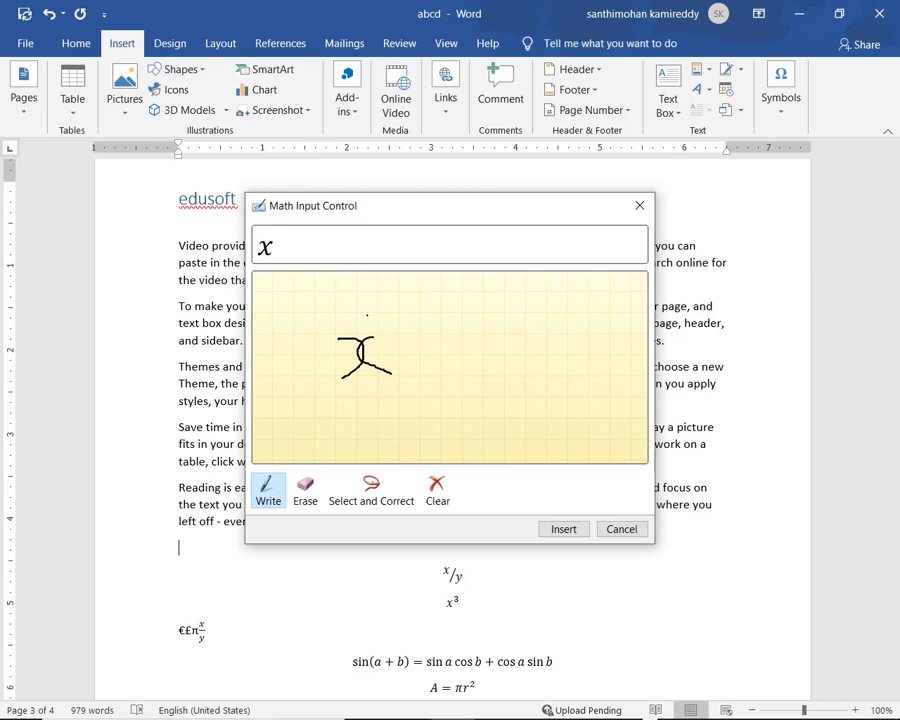
pyautogui.moveTo(368, 311)
pyautogui.mouseDown()
pyautogui.moveTo(388, 311)
pyautogui.moveTo(374, 330)
pyautogui.moveTo(411, 326)
pyautogui.mouseUp()
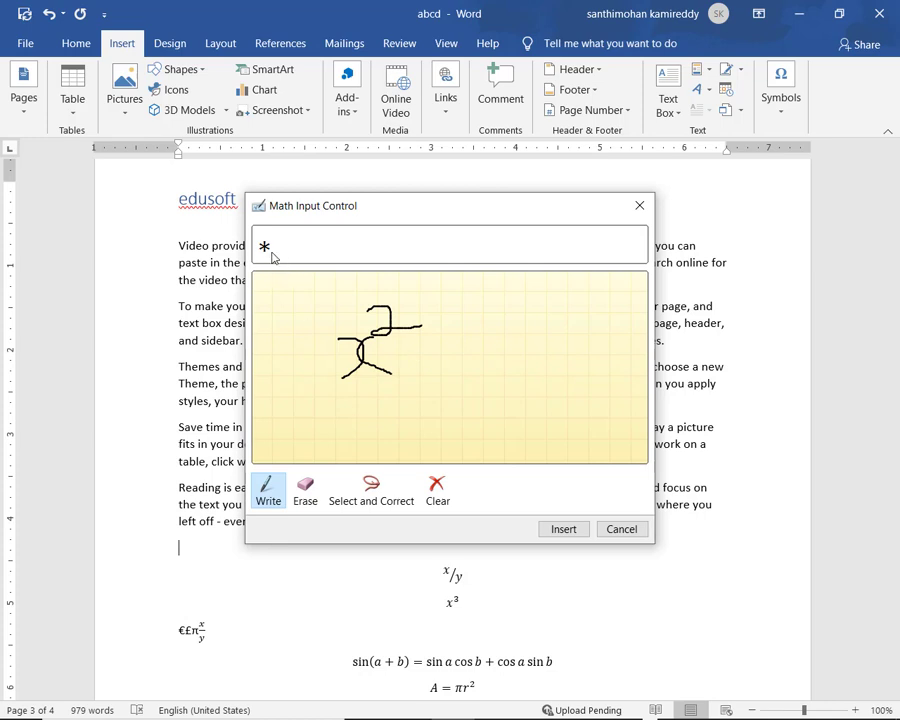
pyautogui.click(434, 498)
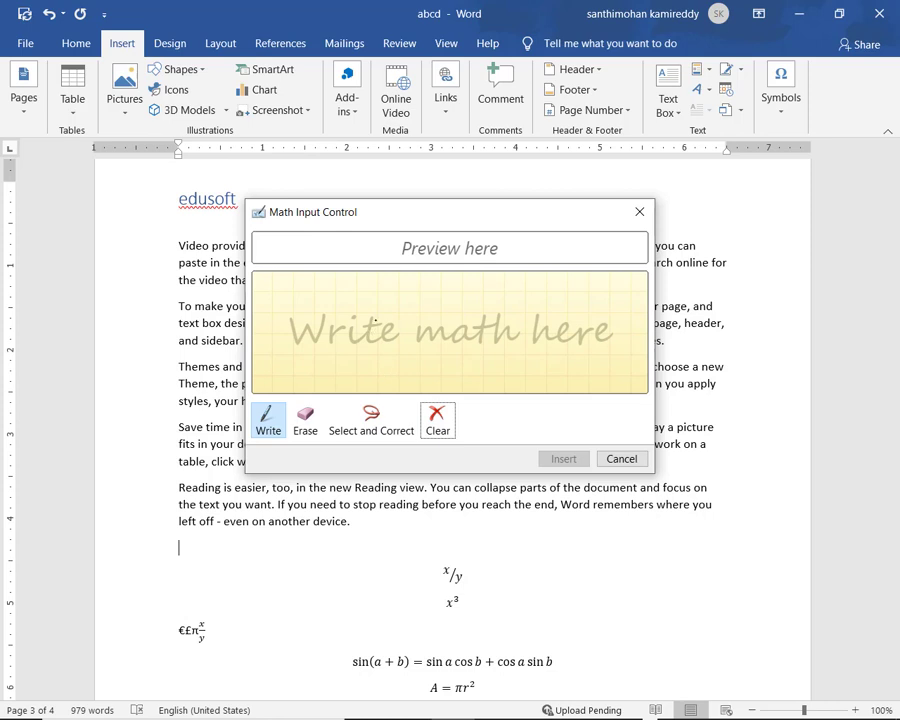
pyautogui.moveTo(375, 320); pyautogui.dragTo(420, 370)
pyautogui.moveTo(430, 321); pyautogui.dragTo(405, 343)
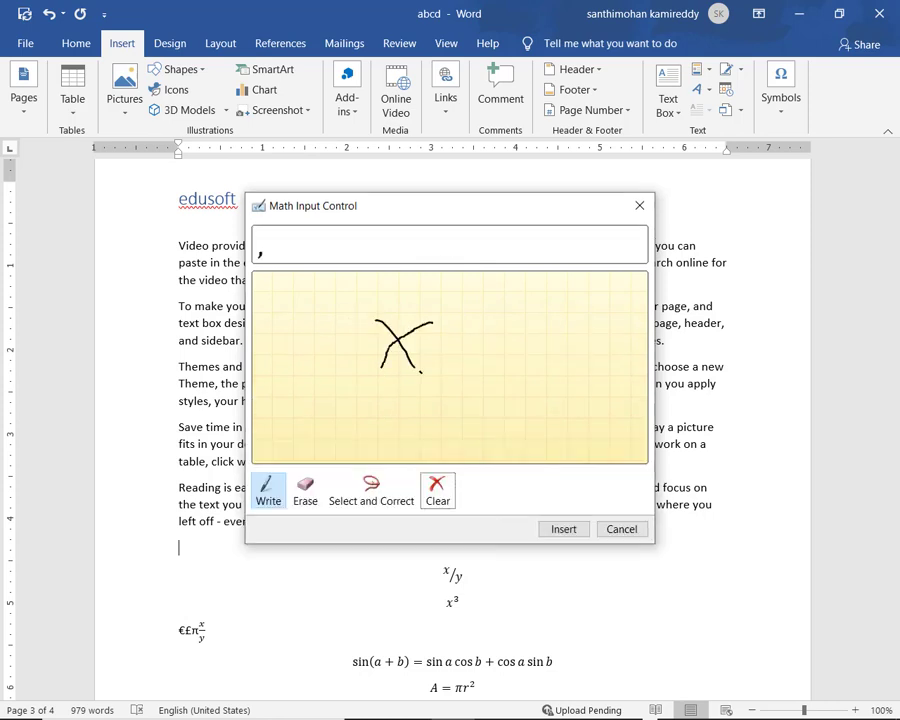
pyautogui.click(436, 280)
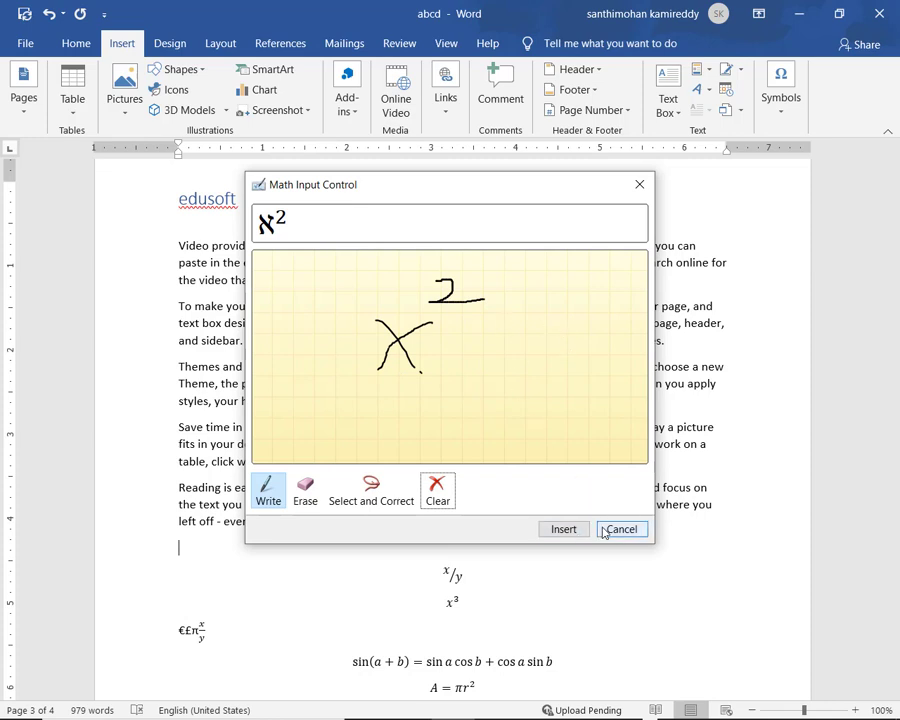
pyautogui.click(447, 501)
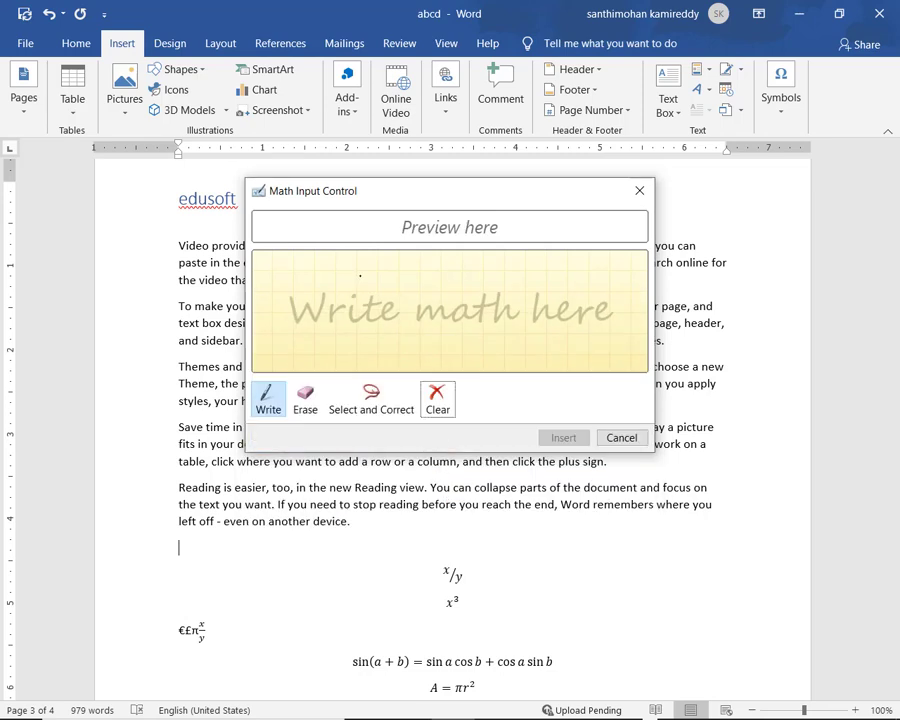
# - Handwrite x² as the ink equation and insert it on the blank line above the x/y skewed fraction
pyautogui.moveTo(360, 275); pyautogui.dragTo(397, 331)
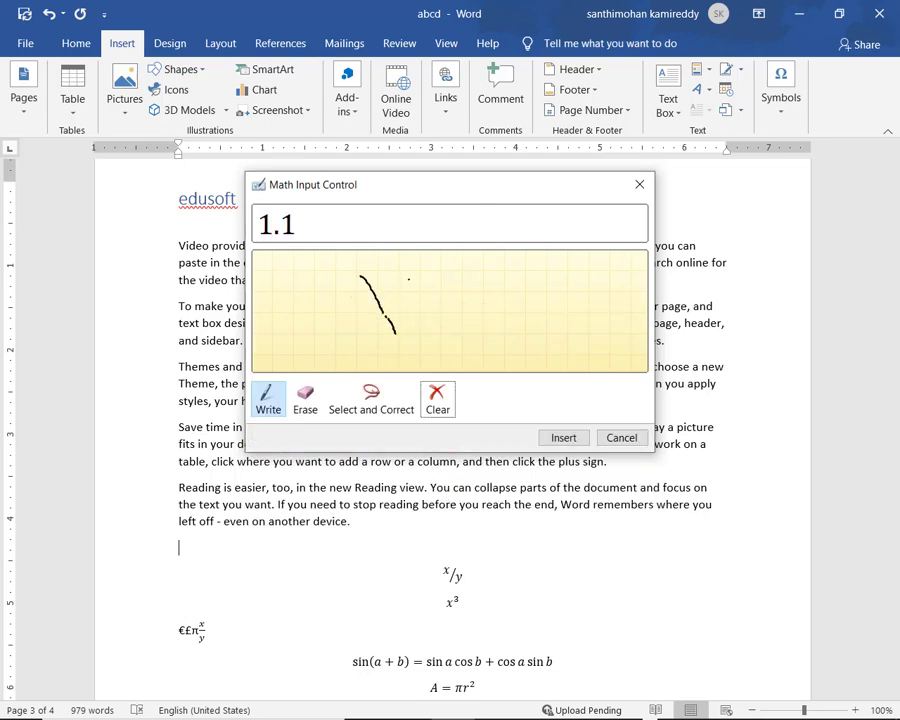
pyautogui.moveTo(366, 322); pyautogui.dragTo(352, 340)
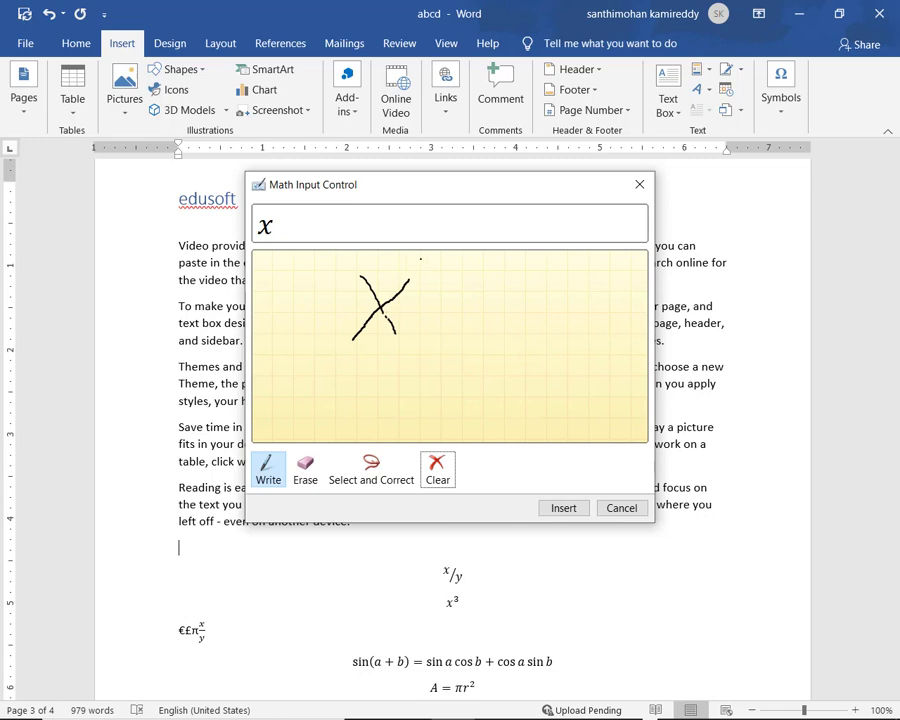
pyautogui.moveTo(415, 256); pyautogui.dragTo(430, 270)
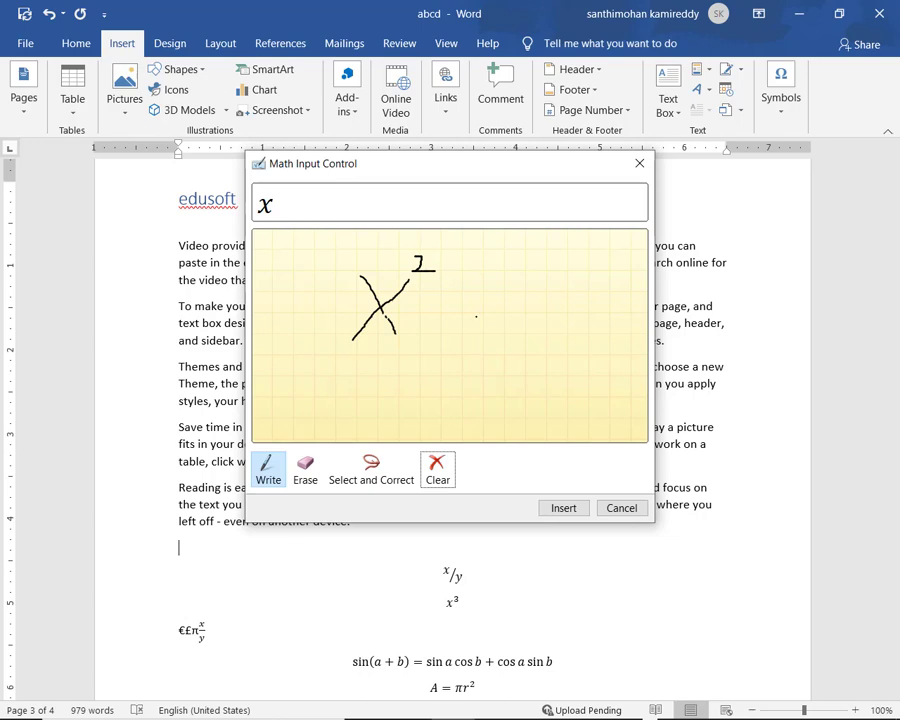
pyautogui.click(568, 509)
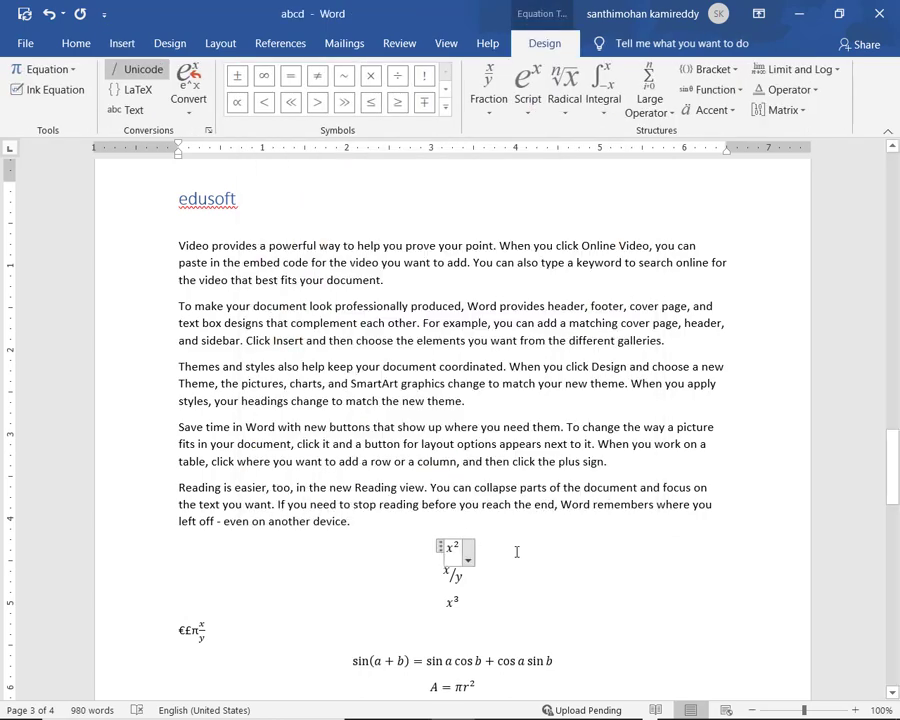